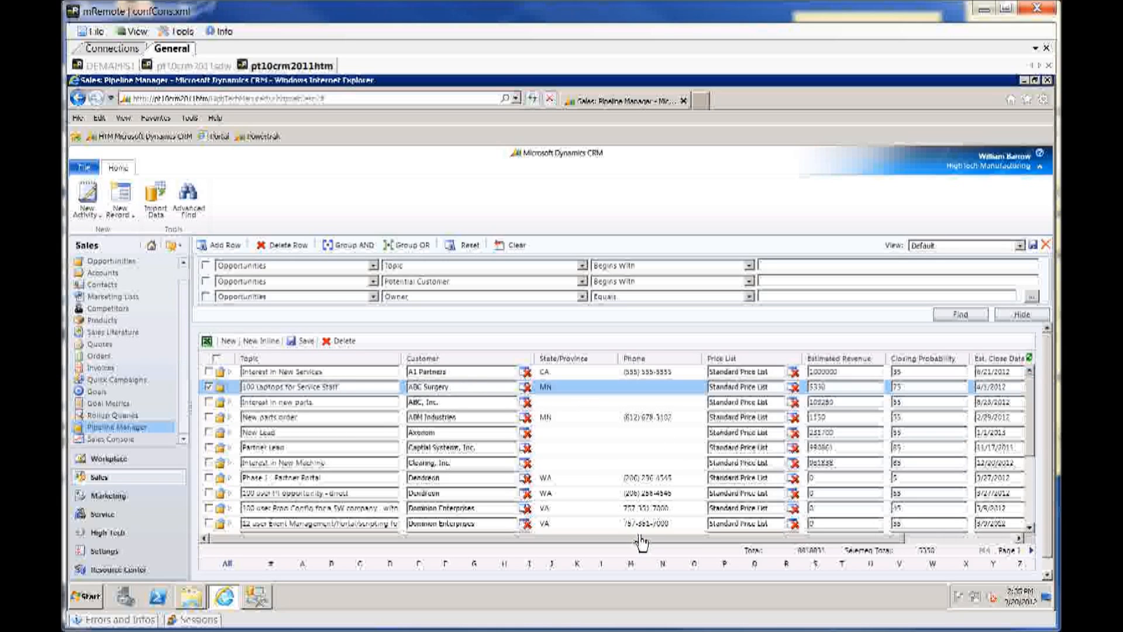
Examine the Pipeline Manager columns and the product lines of 100 Laptops for Service Staff, and add New parts order to the selection.
{"action": "left_click_drag", "start_coordinate": [650, 537], "coordinate": [722, 537]}
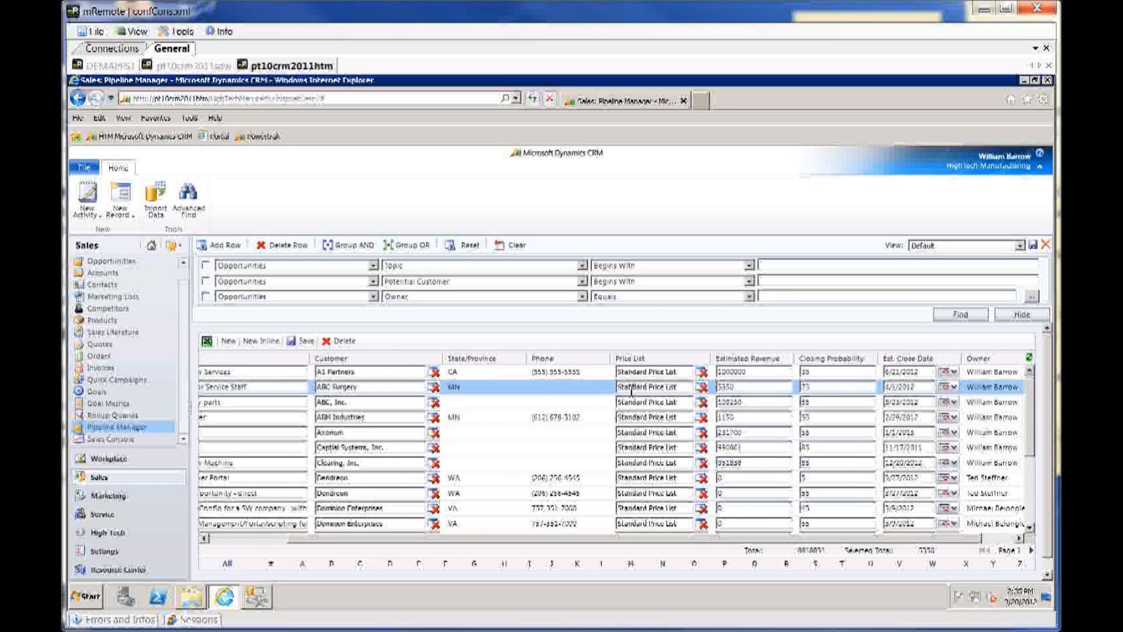
{"action": "left_click", "coordinate": [281, 538]}
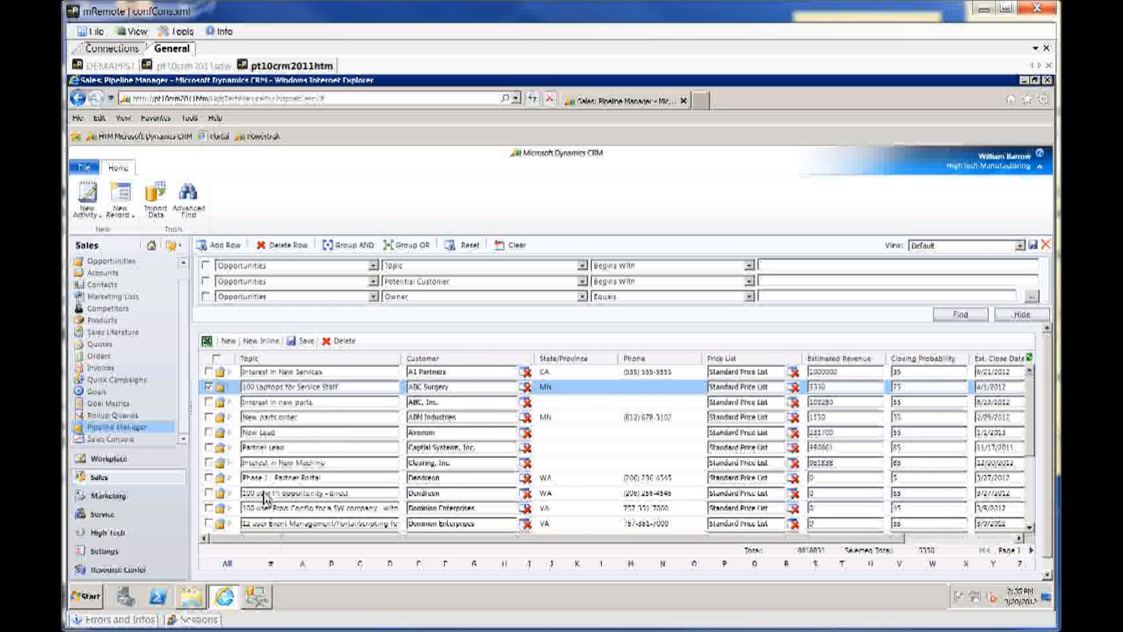
{"action": "left_click", "coordinate": [231, 387]}
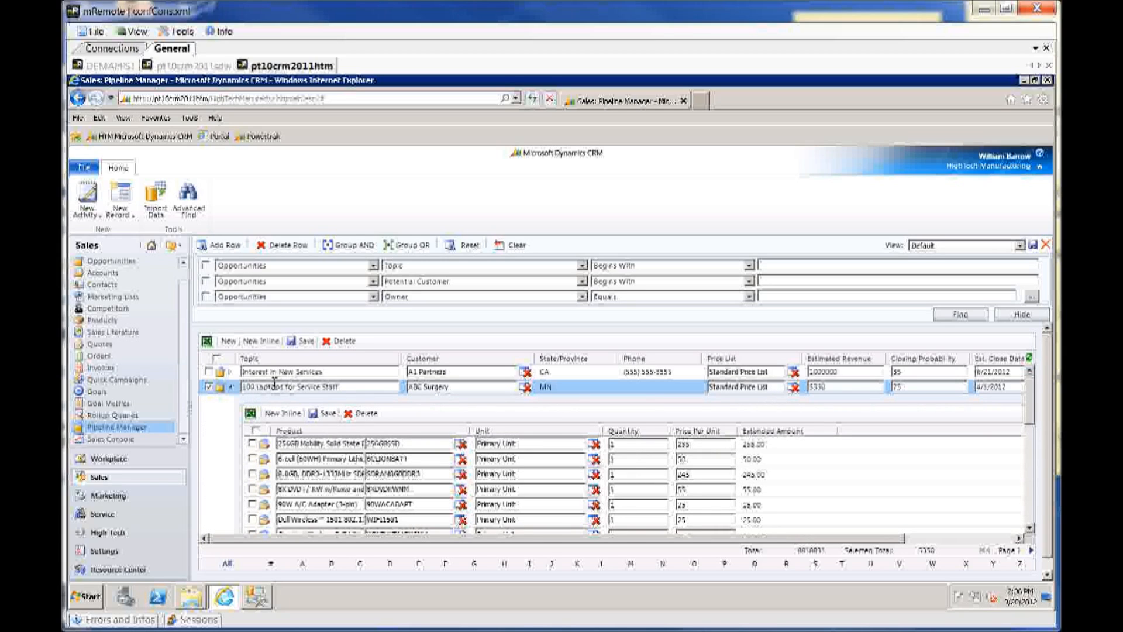
{"action": "left_click", "coordinate": [231, 388]}
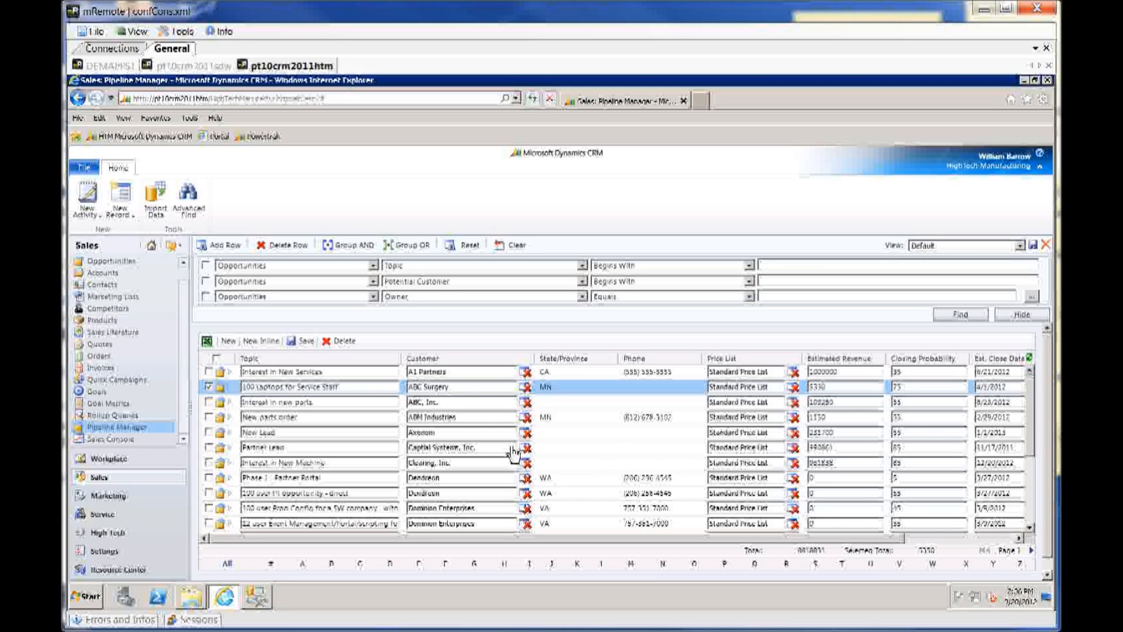
{"action": "left_click", "coordinate": [210, 419]}
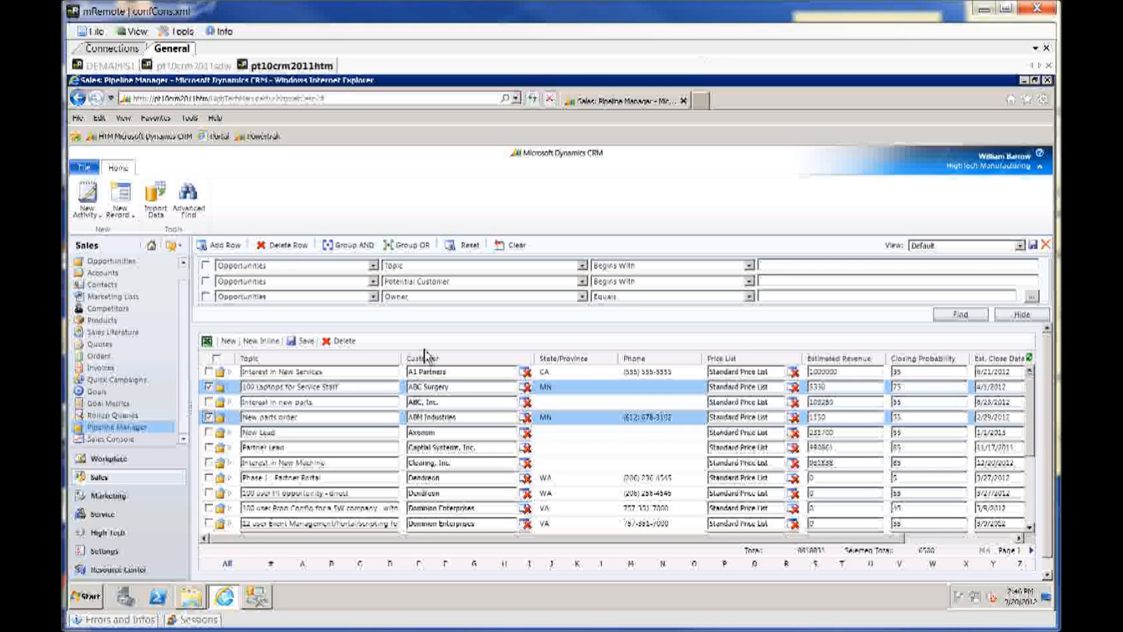
Go to the Powertrak Application Builder in Settings and open its Data Sources list.
{"action": "left_click", "coordinate": [105, 553]}
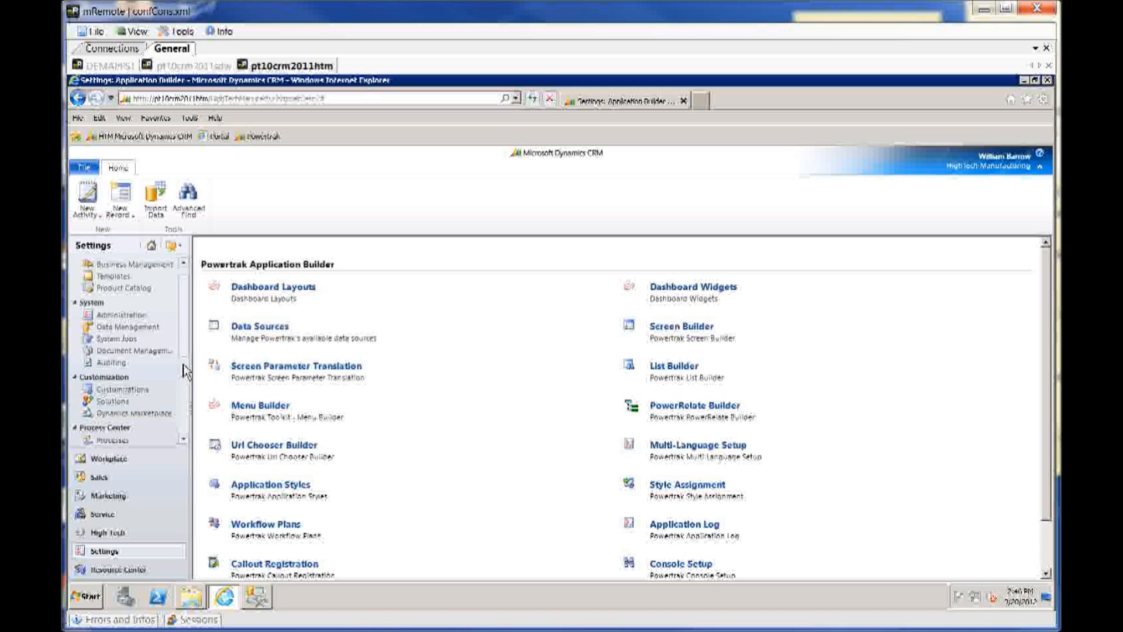
{"action": "scroll", "coordinate": [183, 371], "scroll_direction": "down", "scroll_amount": 5}
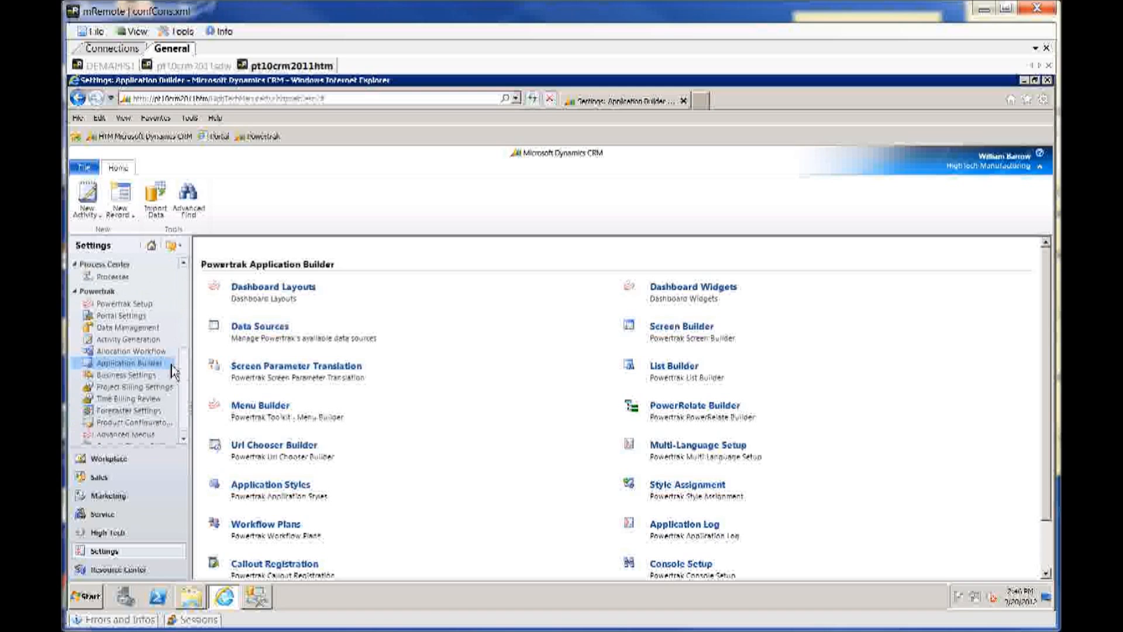
{"action": "left_click", "coordinate": [123, 369]}
{"action": "left_click", "coordinate": [261, 327]}
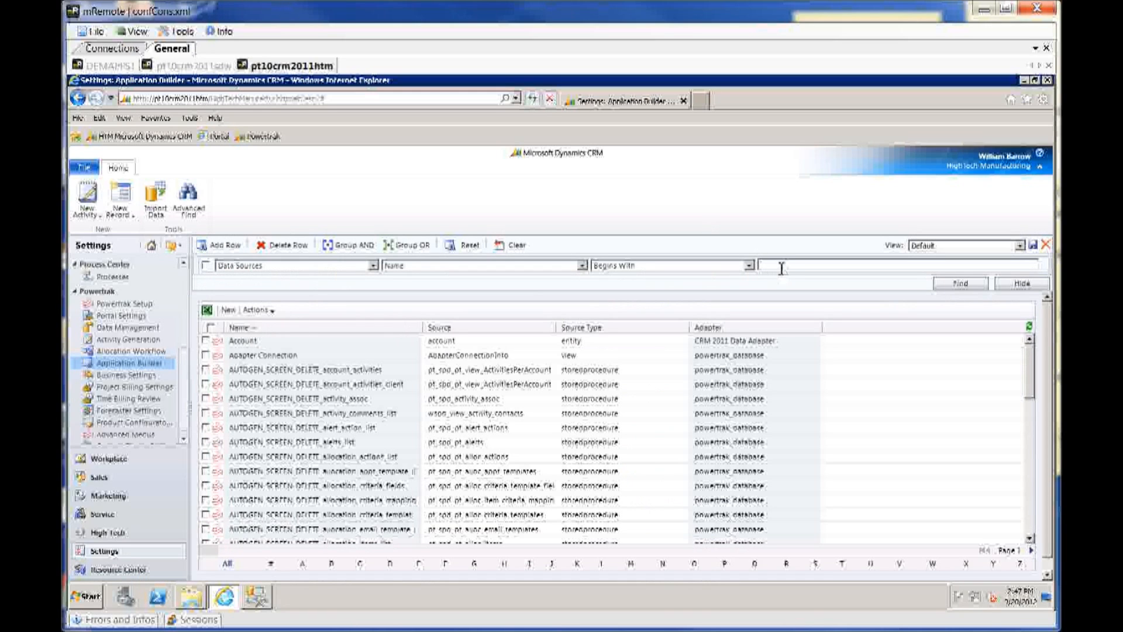
Find data sources whose name begins with "opp" and examine the Opportunity and opportunity_list sources.
{"action": "type", "text": "app"}
{"action": "left_click", "coordinate": [959, 285]}
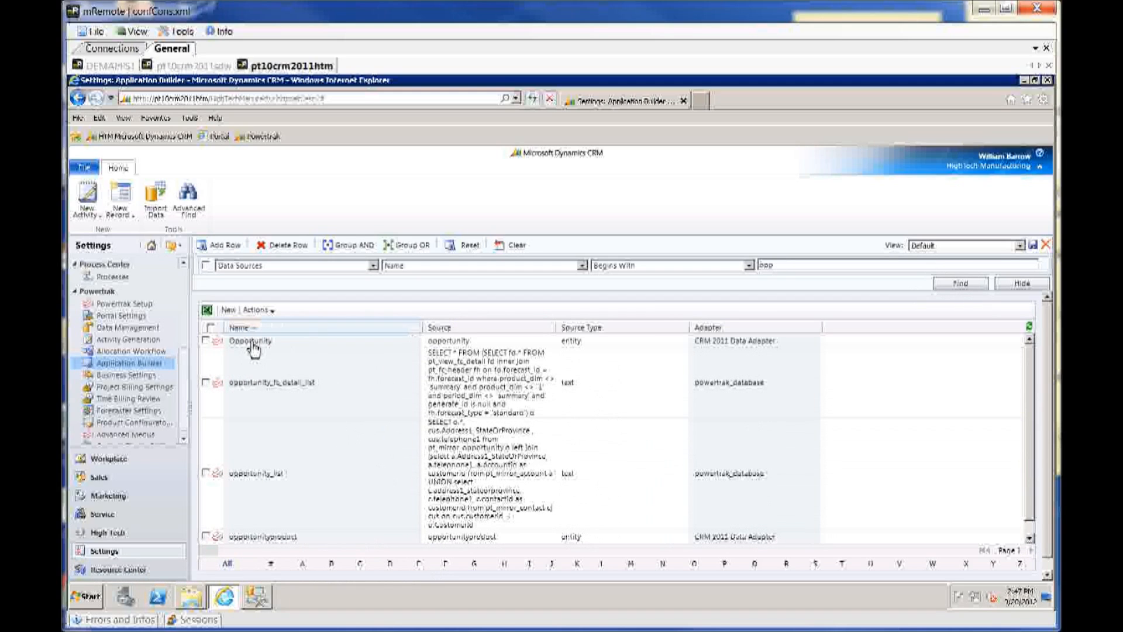
{"action": "left_click", "coordinate": [252, 344]}
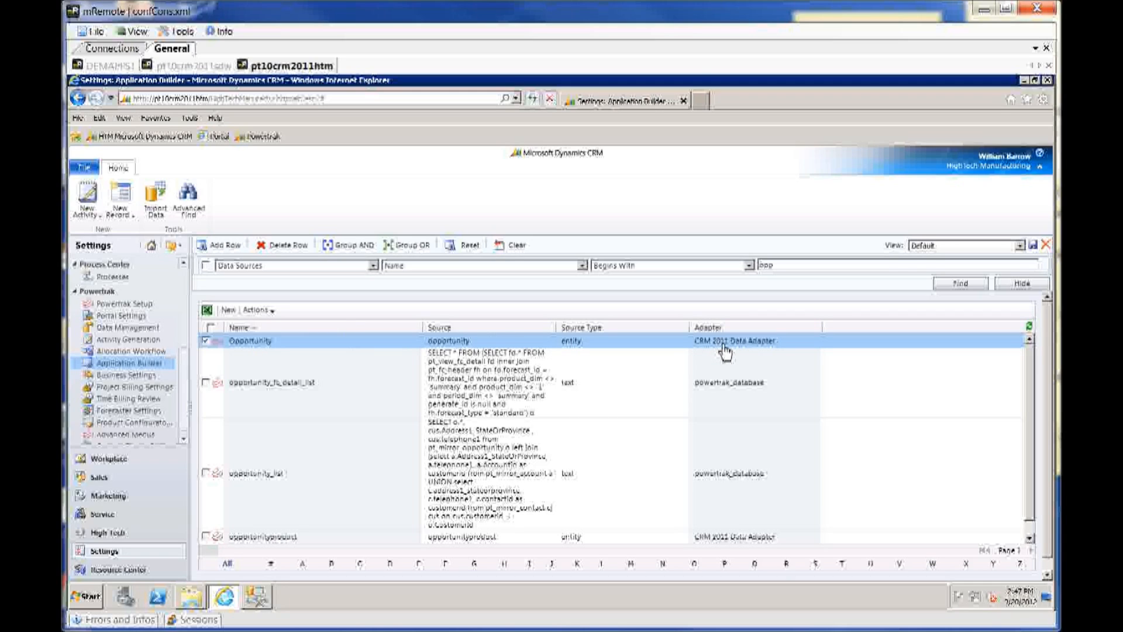
{"action": "left_click", "coordinate": [339, 476]}
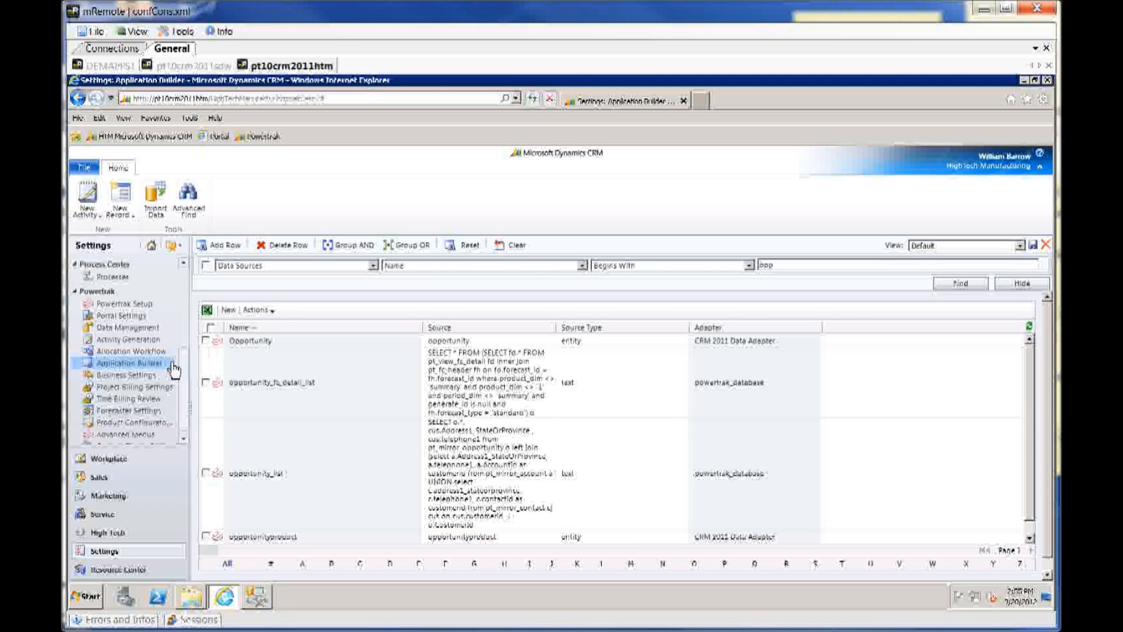
In the Application Builder's Screen Builder, find screens whose ID begins with "opp" and open opportunity_list.
{"action": "left_click", "coordinate": [141, 366]}
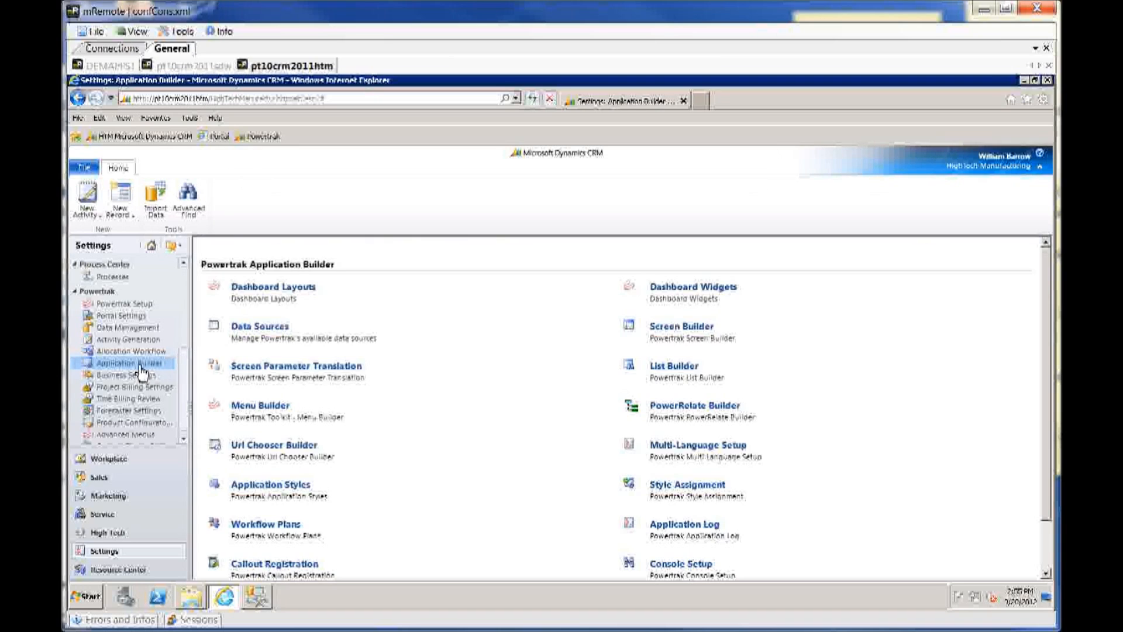
{"action": "left_click", "coordinate": [680, 331]}
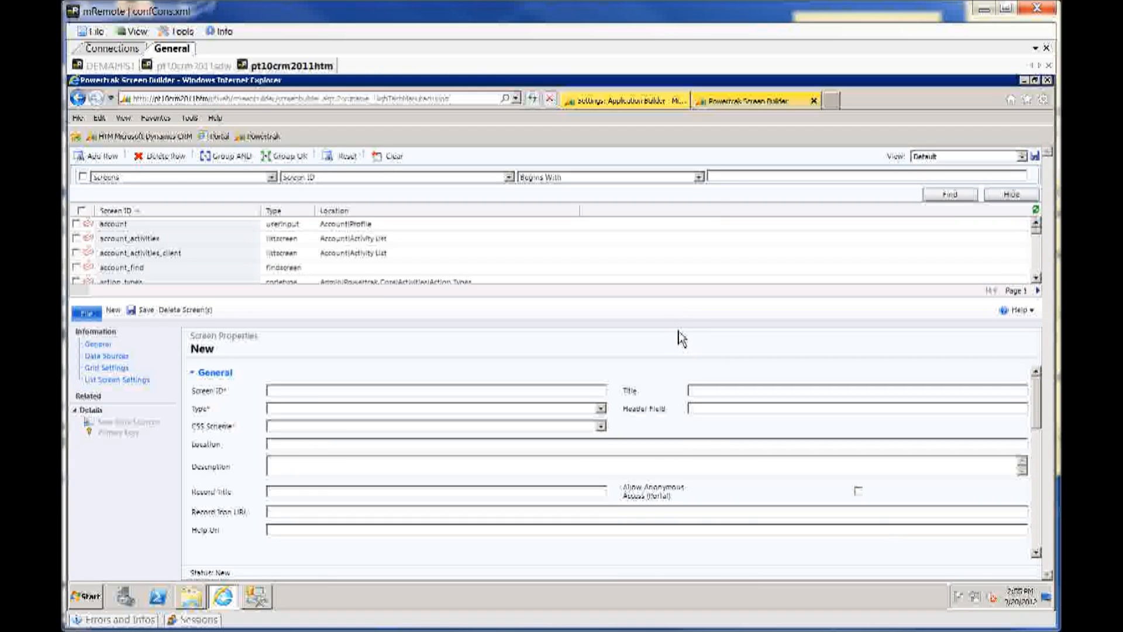
{"action": "left_click", "coordinate": [737, 180]}
{"action": "type", "text": "opp"}
{"action": "key", "text": "Return"}
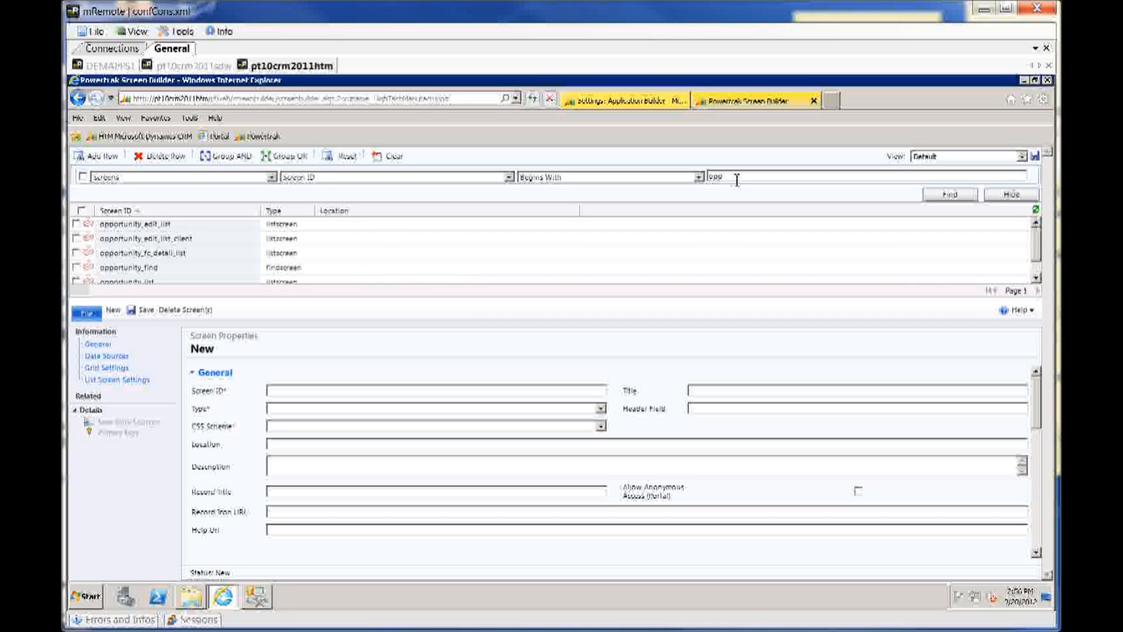
{"action": "scroll", "coordinate": [1046, 239], "scroll_direction": "down", "scroll_amount": 1}
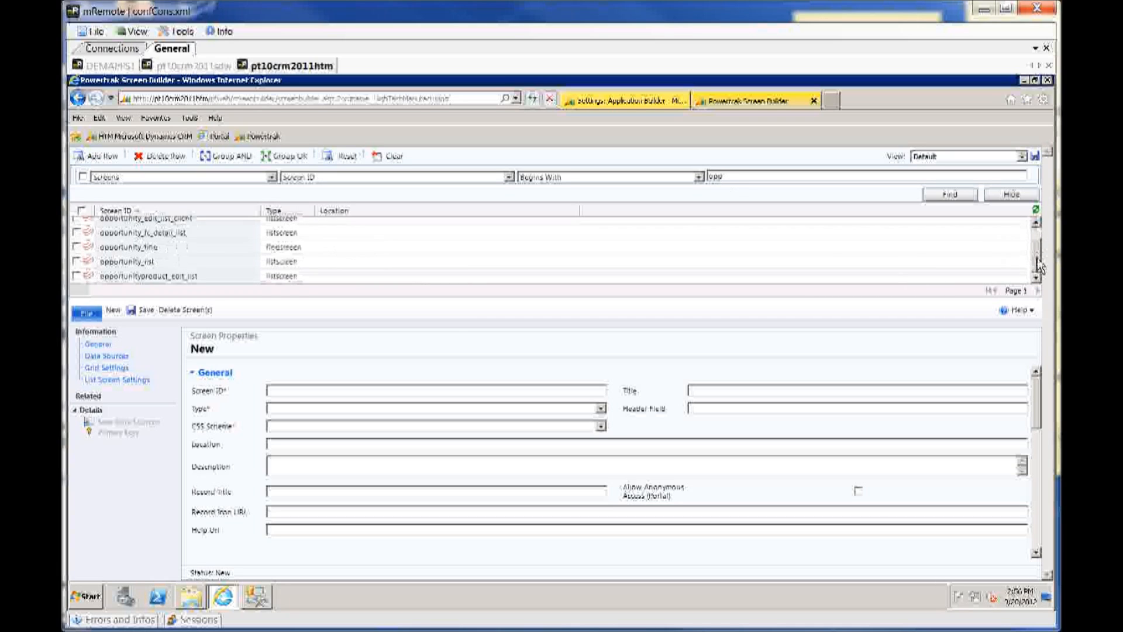
{"action": "left_click", "coordinate": [162, 267]}
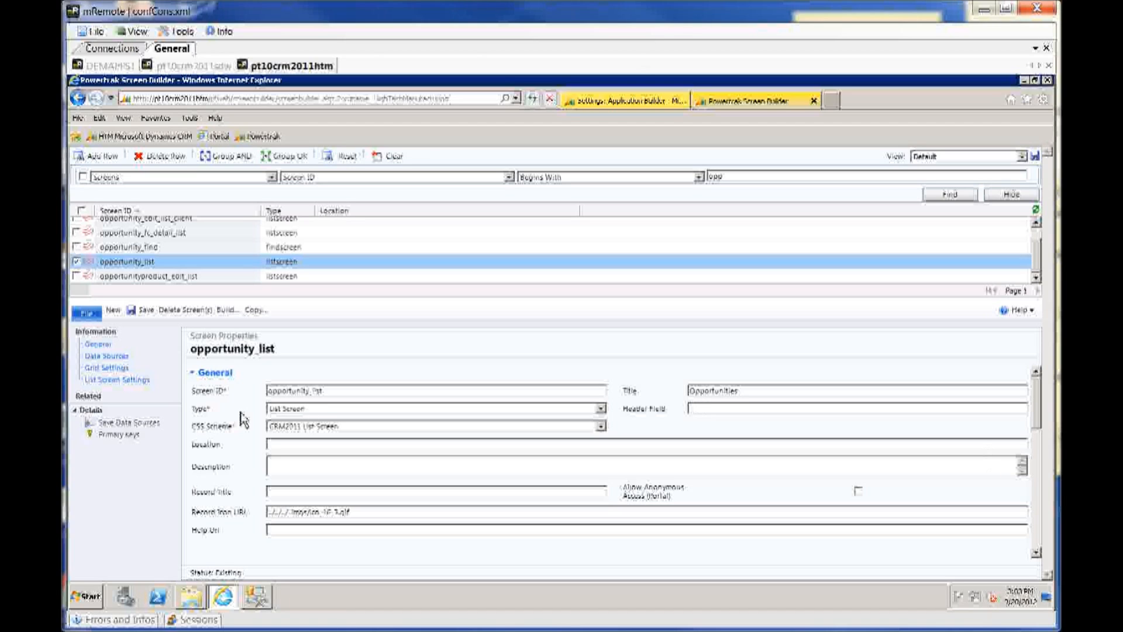
Examine opportunity_list's data sources, grid and list screen settings, save data sources and primary keys.
{"action": "left_click", "coordinate": [112, 357]}
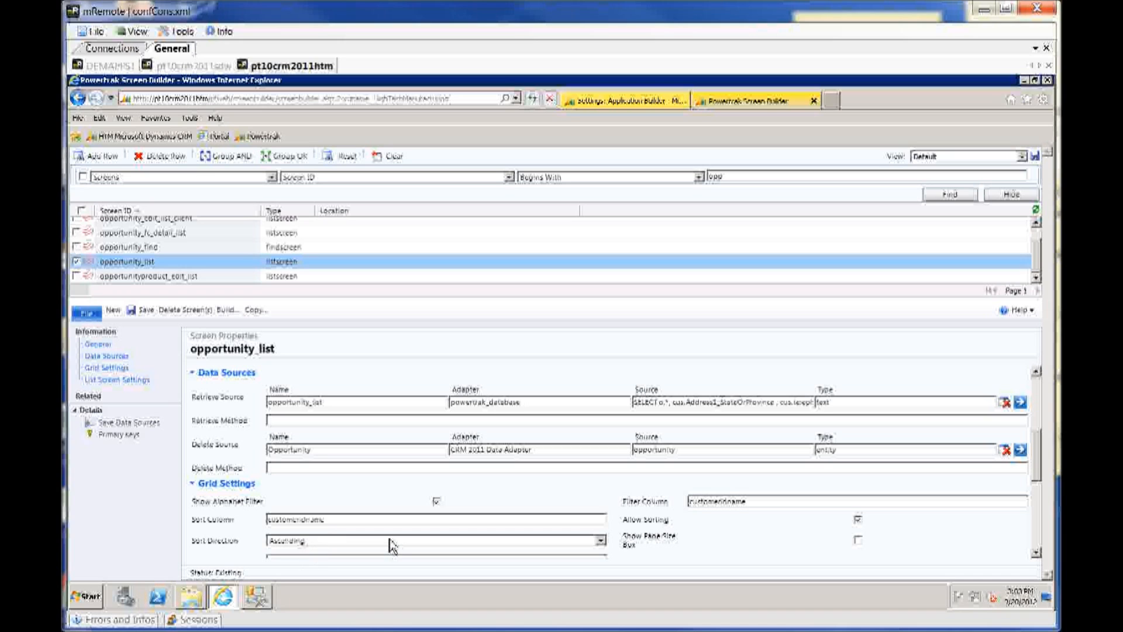
{"action": "scroll", "coordinate": [1040, 457], "scroll_direction": "down", "scroll_amount": 1}
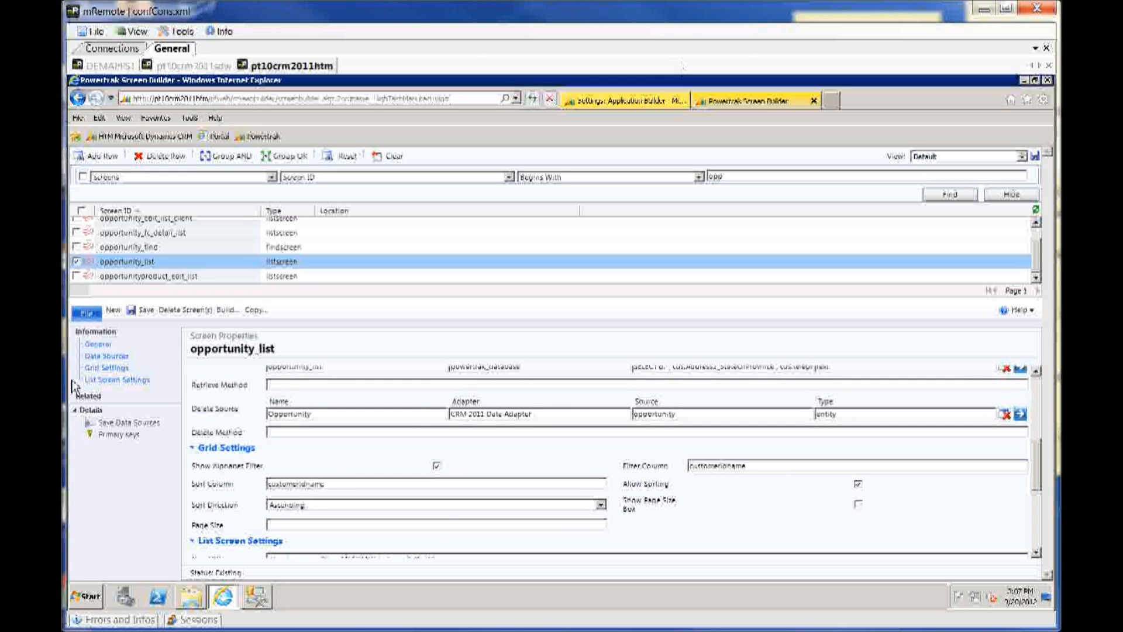
{"action": "left_click", "coordinate": [111, 382]}
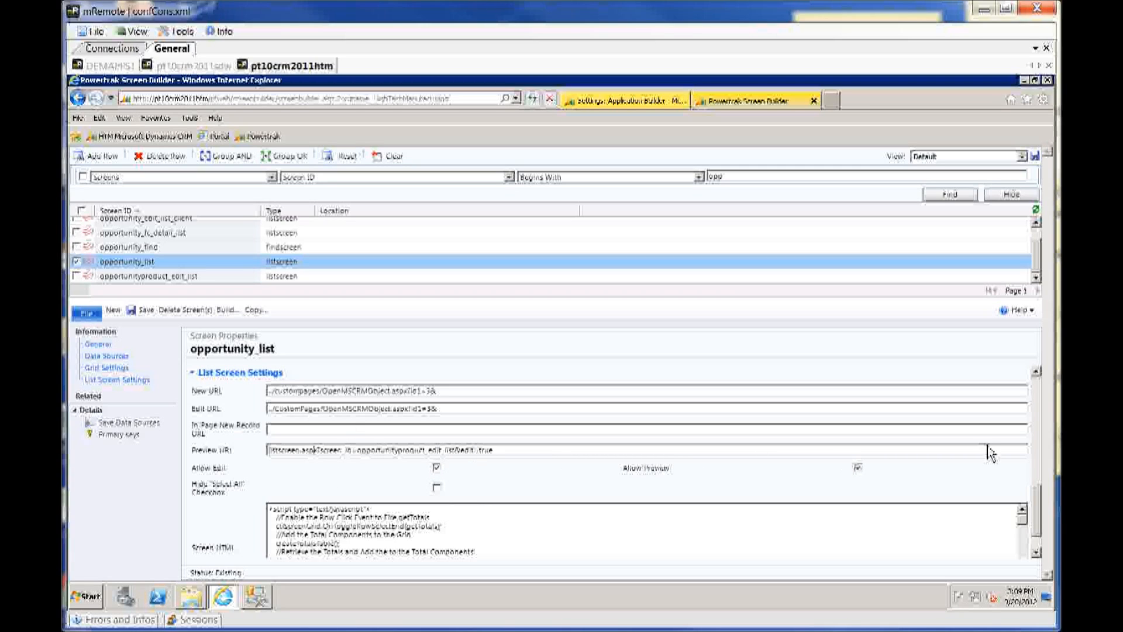
{"action": "scroll", "coordinate": [1042, 497], "scroll_direction": "down", "scroll_amount": 1}
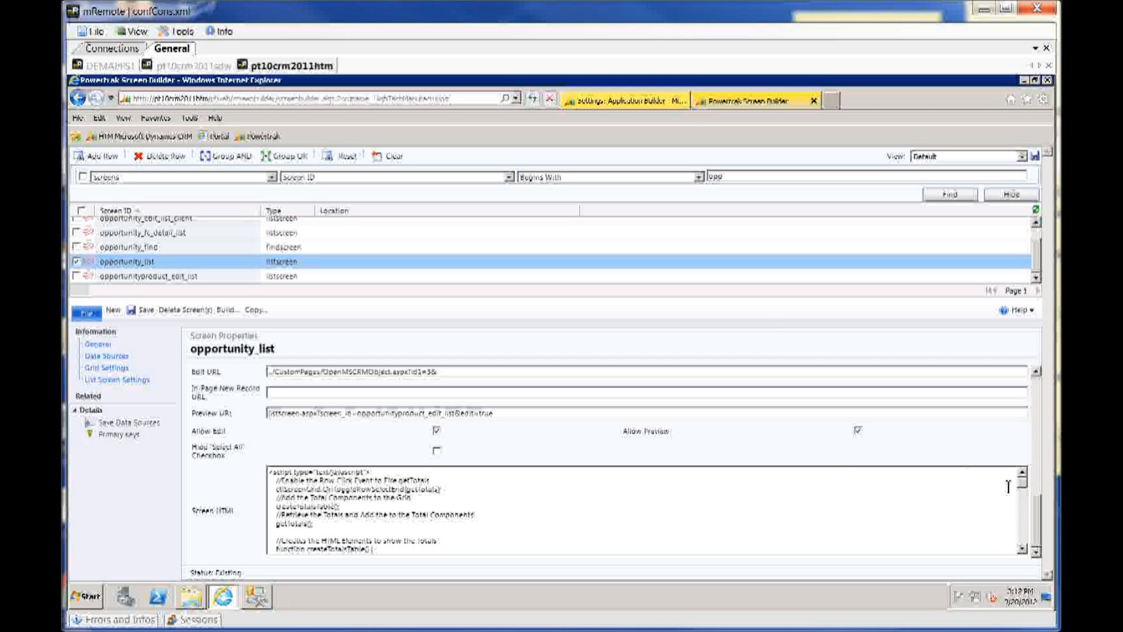
{"action": "left_click_drag", "start_coordinate": [1034, 525], "coordinate": [1033, 445]}
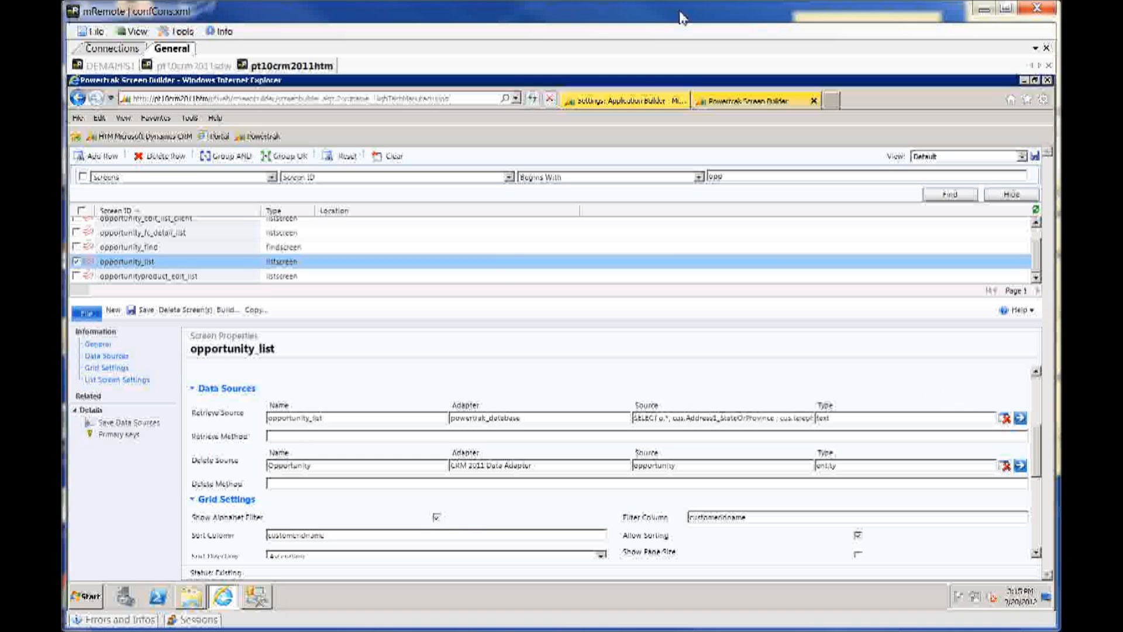
{"action": "left_click", "coordinate": [122, 423]}
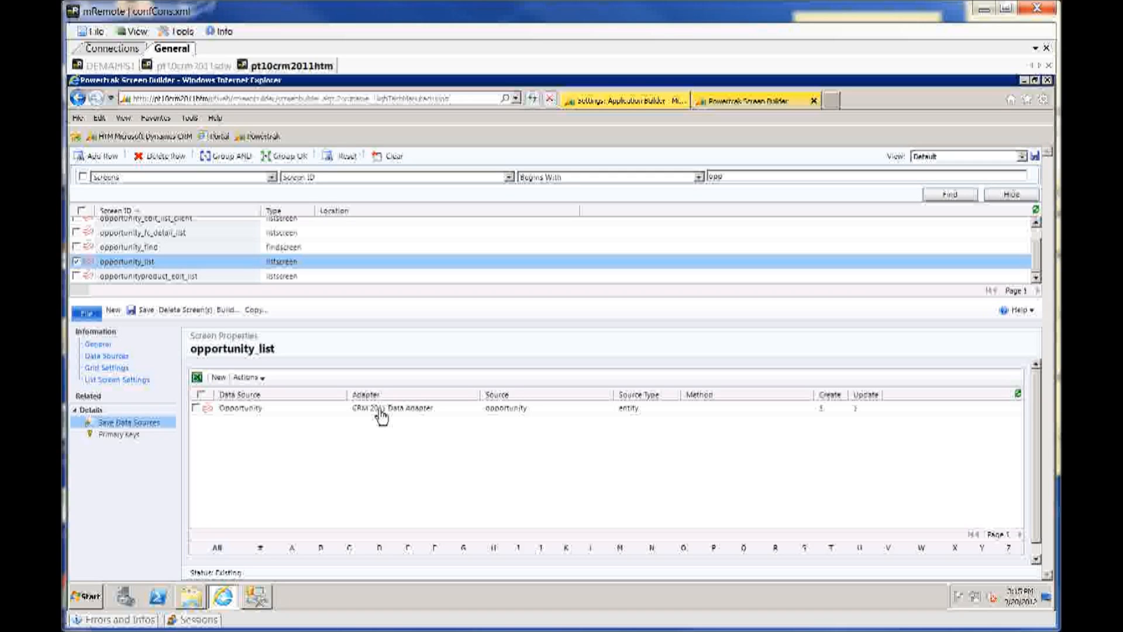
{"action": "left_click", "coordinate": [134, 435]}
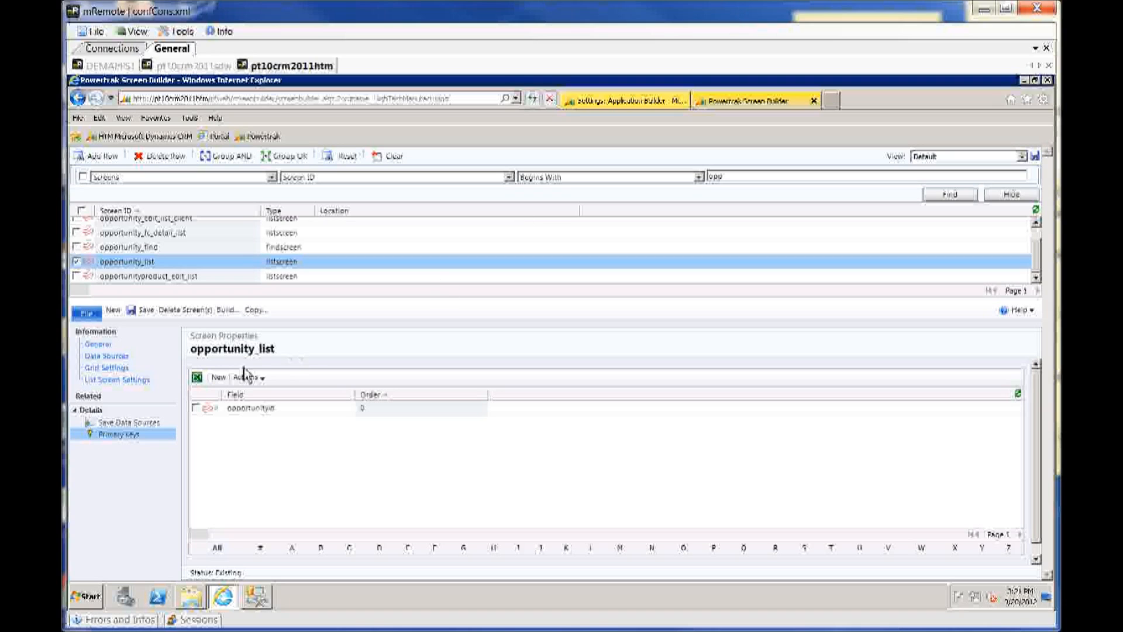
Open the build view of opportunity_list and examine the column properties of opportunityid and name, including the available source fields.
{"action": "left_click", "coordinate": [225, 321]}
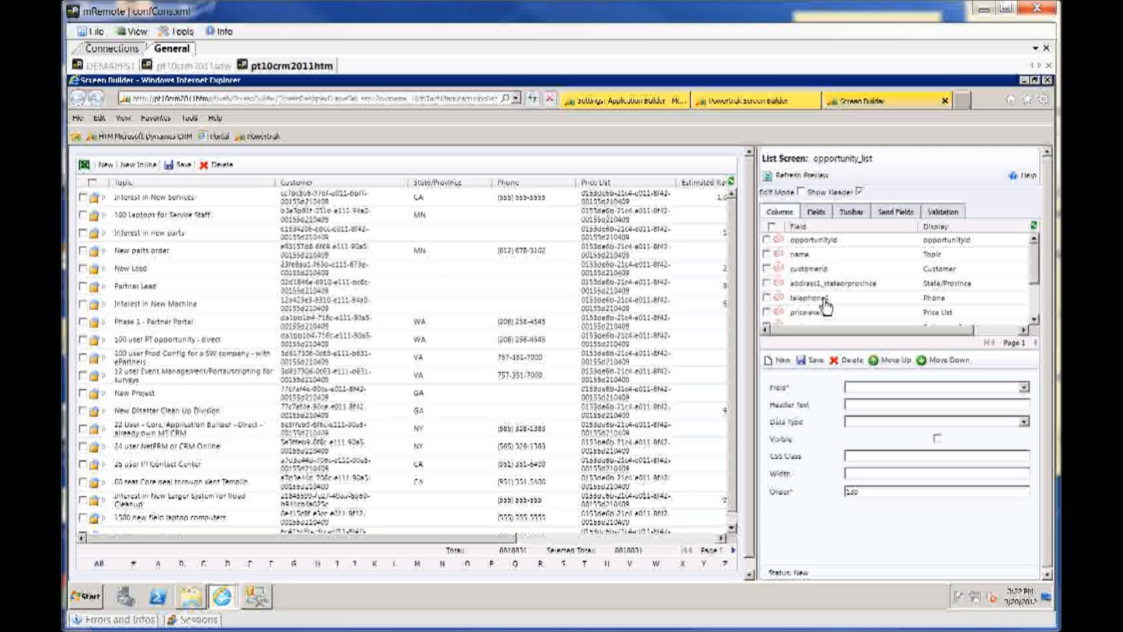
{"action": "left_click", "coordinate": [839, 244]}
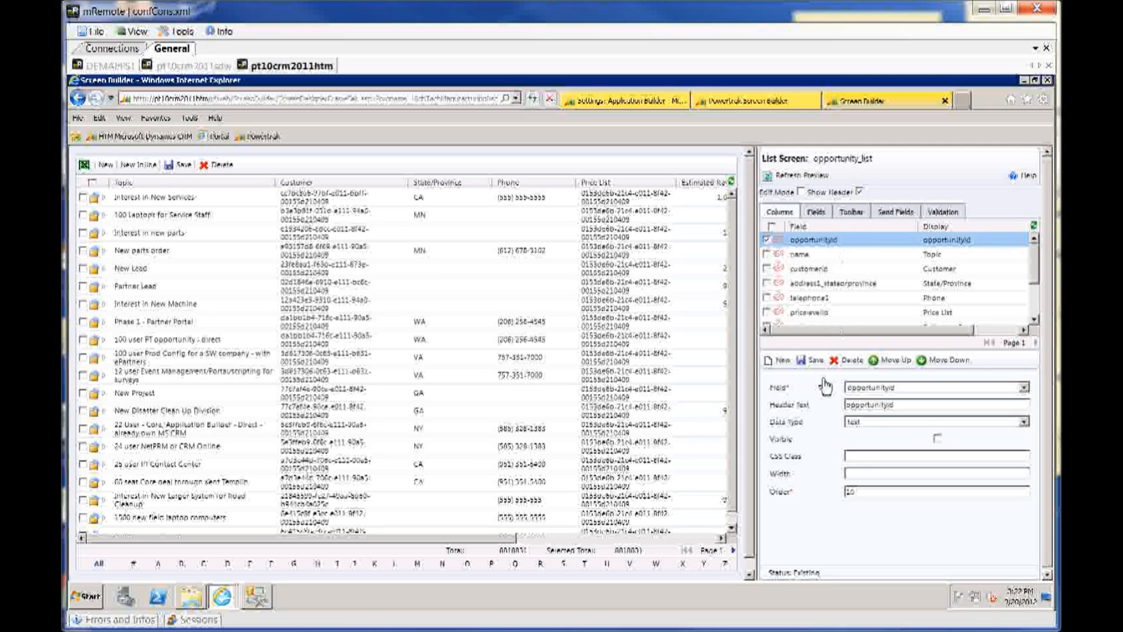
{"action": "left_click", "coordinate": [868, 391]}
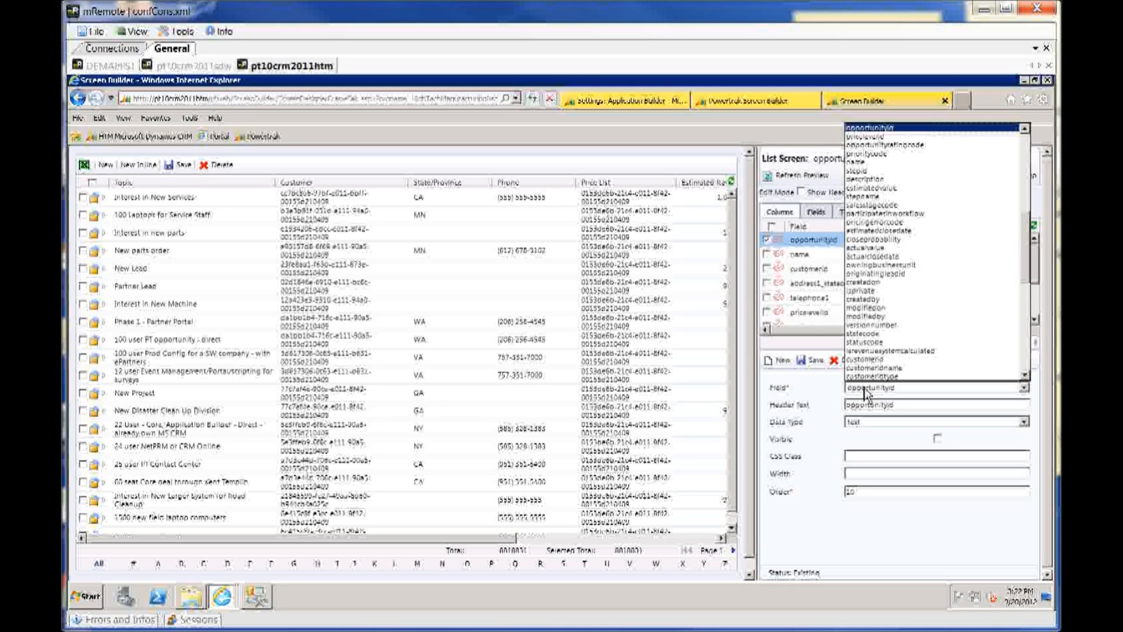
{"action": "left_click", "coordinate": [868, 391]}
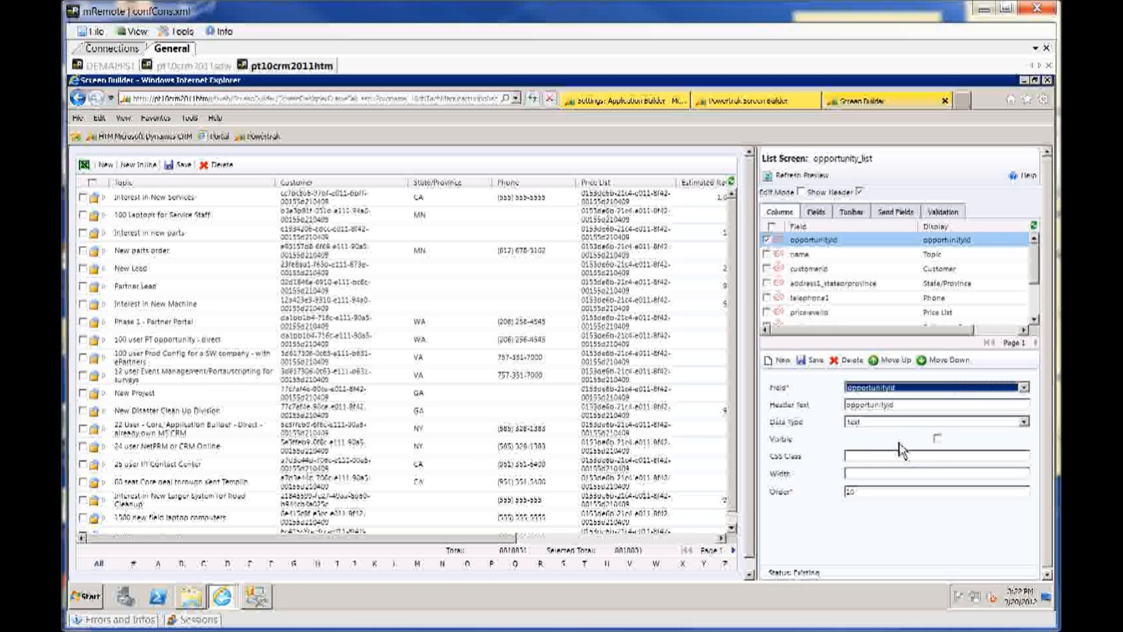
{"action": "left_click", "coordinate": [834, 258]}
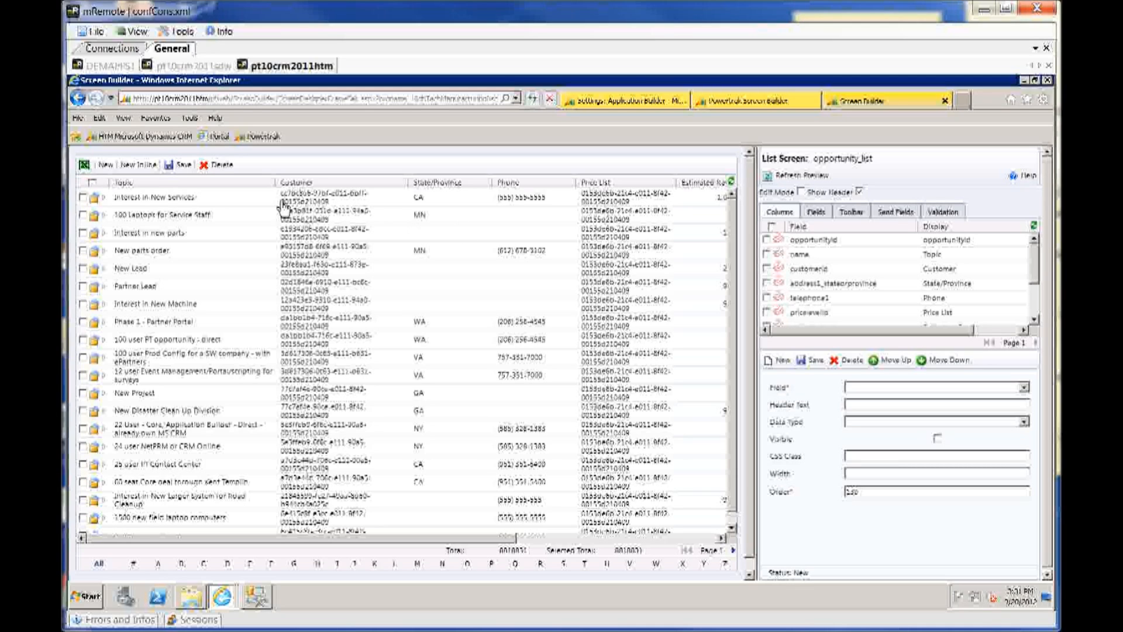
Examine the editable field properties of opportunityid, from its data type and save settings down to its default stored procedure.
{"action": "left_click", "coordinate": [820, 213]}
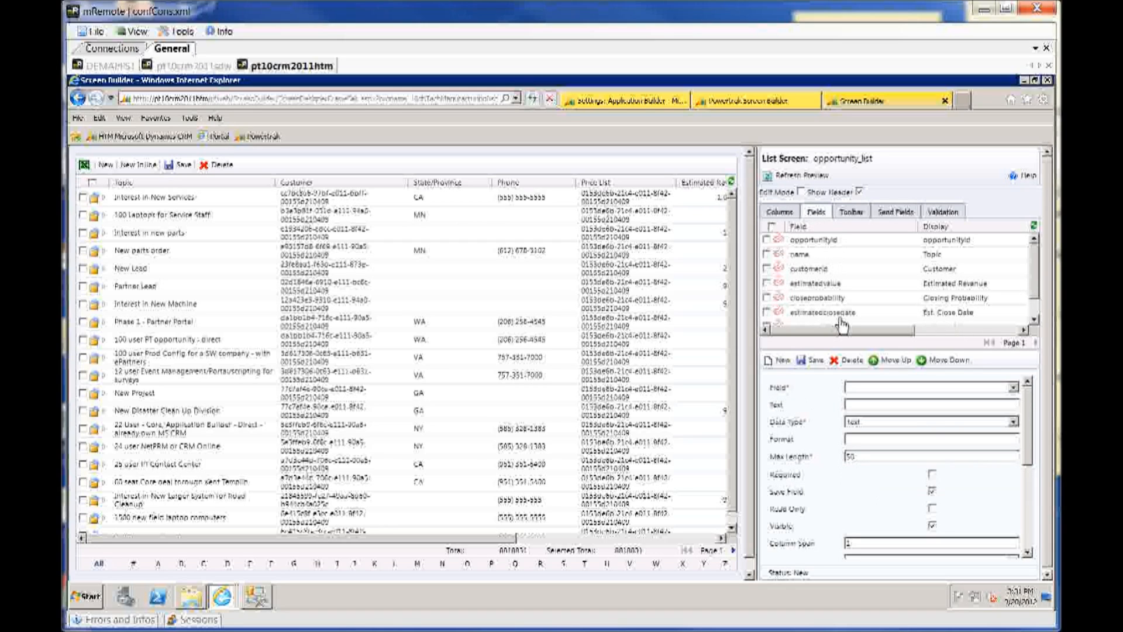
{"action": "left_click", "coordinate": [852, 242]}
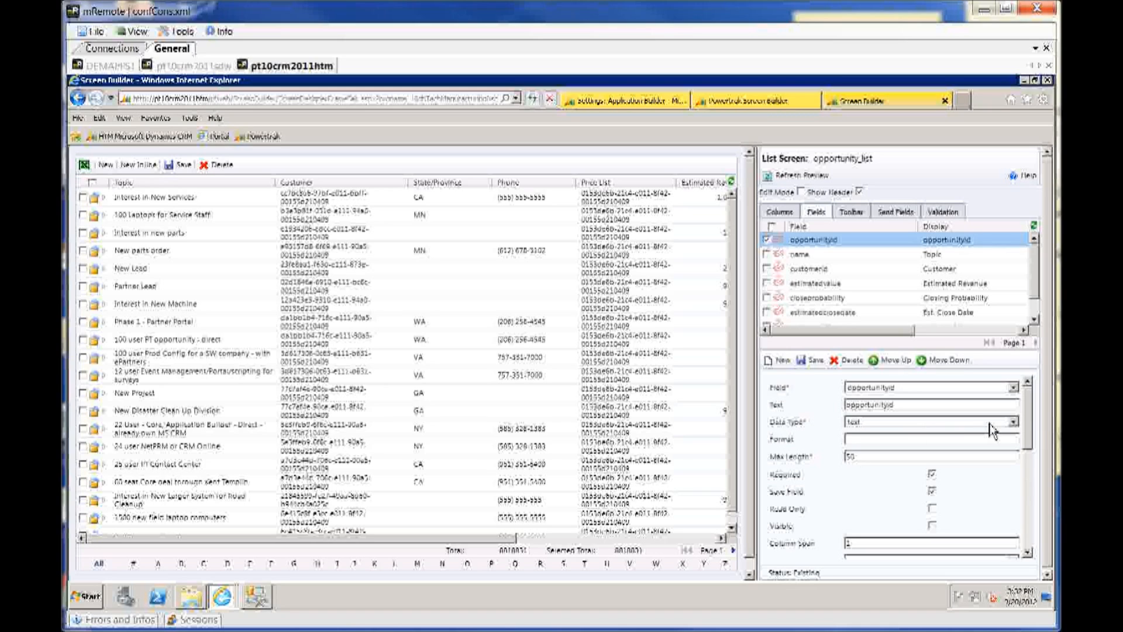
{"action": "scroll", "coordinate": [947, 406], "scroll_direction": "down", "scroll_amount": 3}
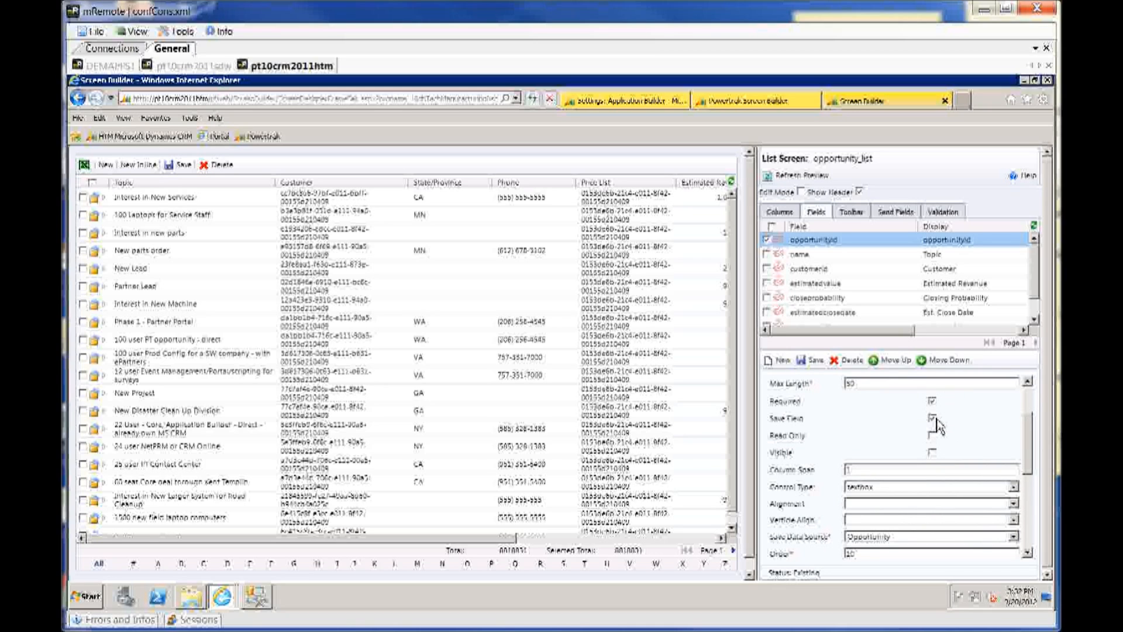
{"action": "scroll", "coordinate": [1032, 440], "scroll_direction": "down", "scroll_amount": 1}
{"action": "scroll", "coordinate": [1032, 440], "scroll_direction": "down", "scroll_amount": 3}
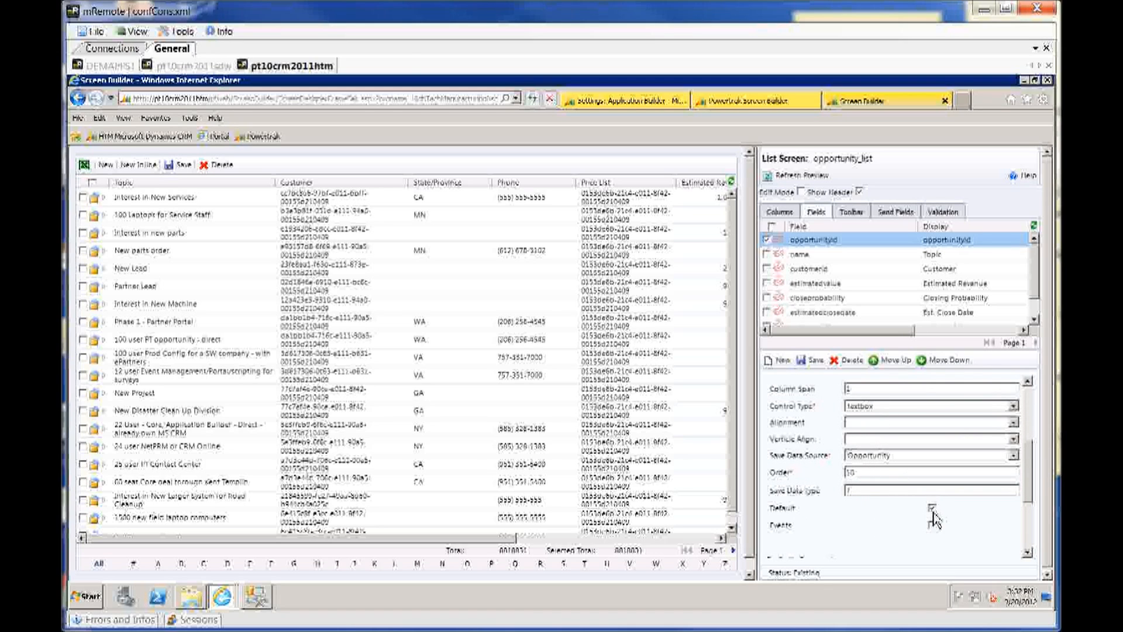
{"action": "left_click_drag", "start_coordinate": [1030, 475], "coordinate": [1031, 521]}
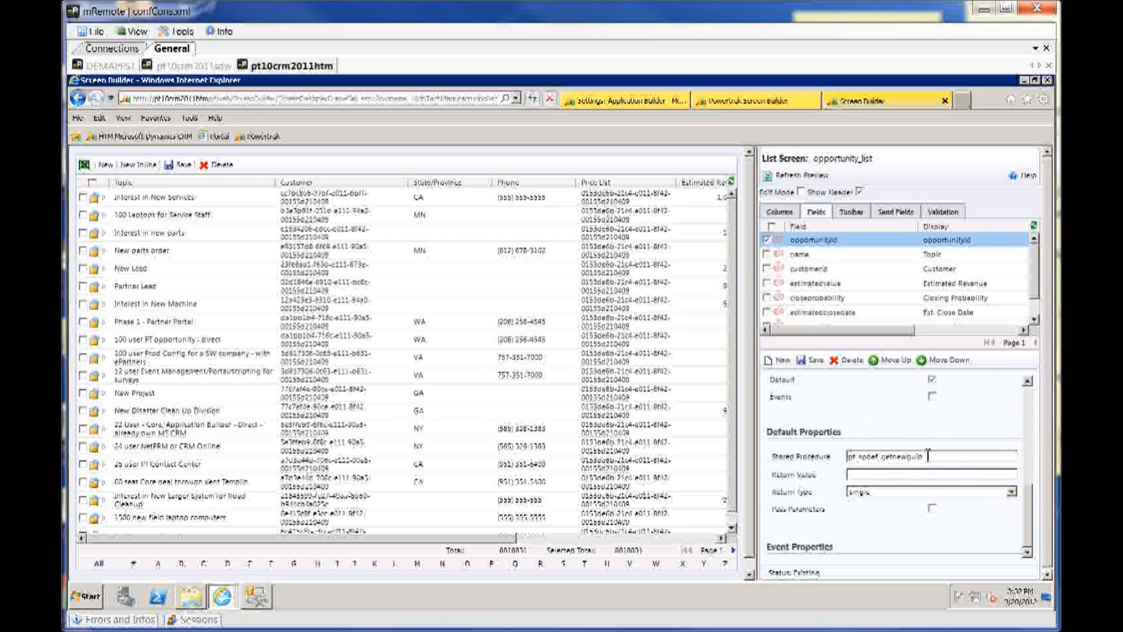
{"action": "left_click_drag", "start_coordinate": [928, 456], "coordinate": [858, 462]}
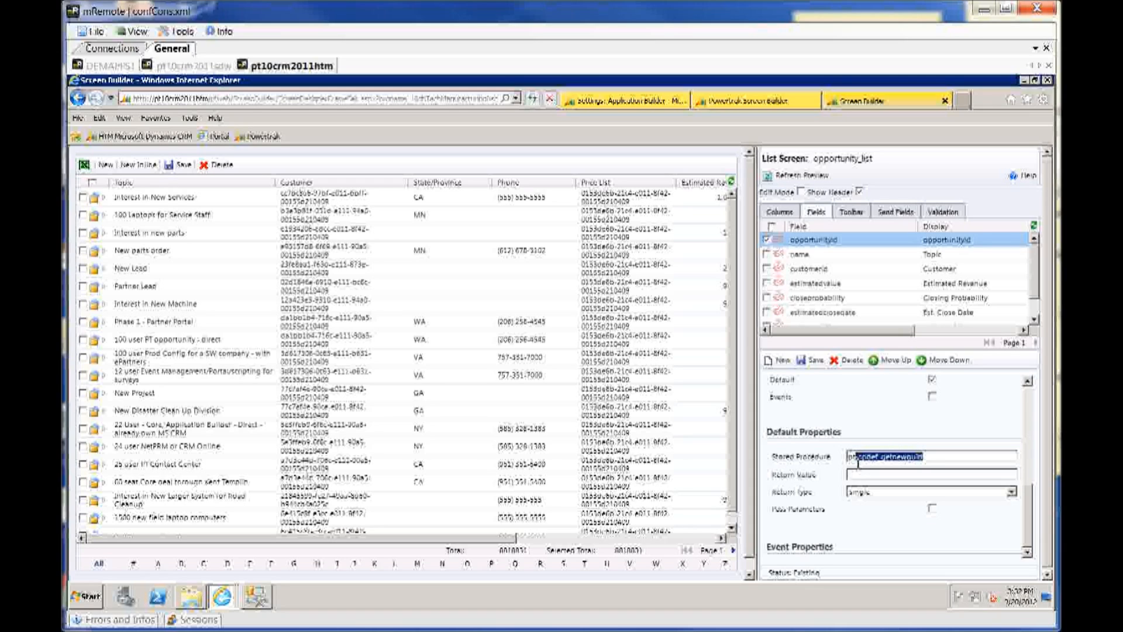
{"action": "left_click_drag", "start_coordinate": [858, 464], "coordinate": [848, 463]}
{"action": "left_click", "coordinate": [928, 457]}
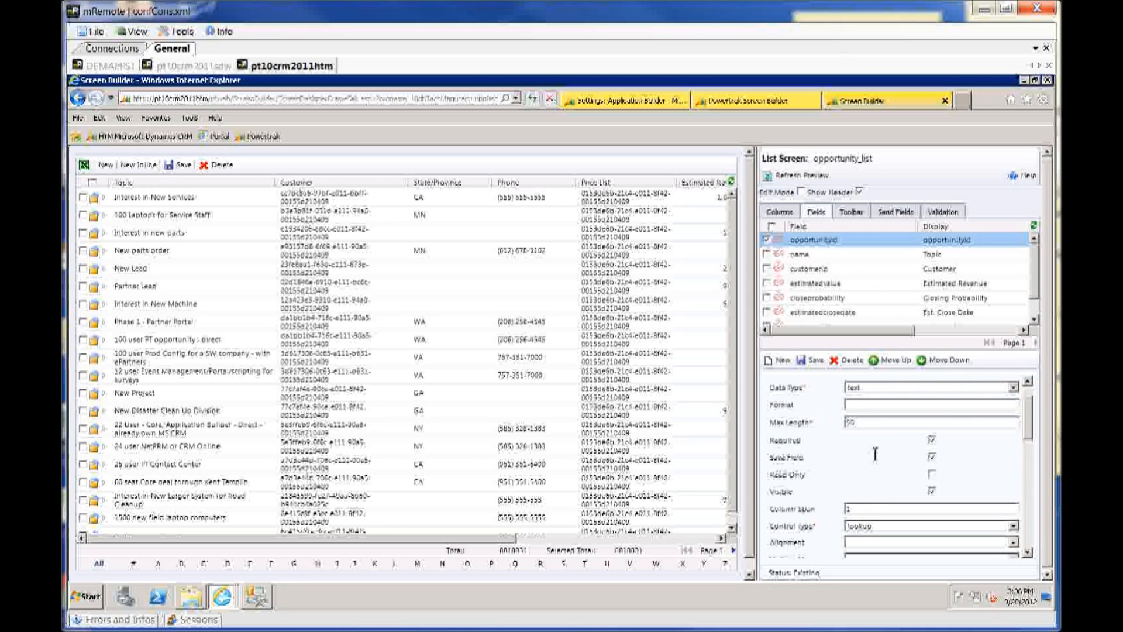
Examine the editable field properties of customerid, including its available source fields, save settings, control type and find control.
{"action": "left_click", "coordinate": [840, 270]}
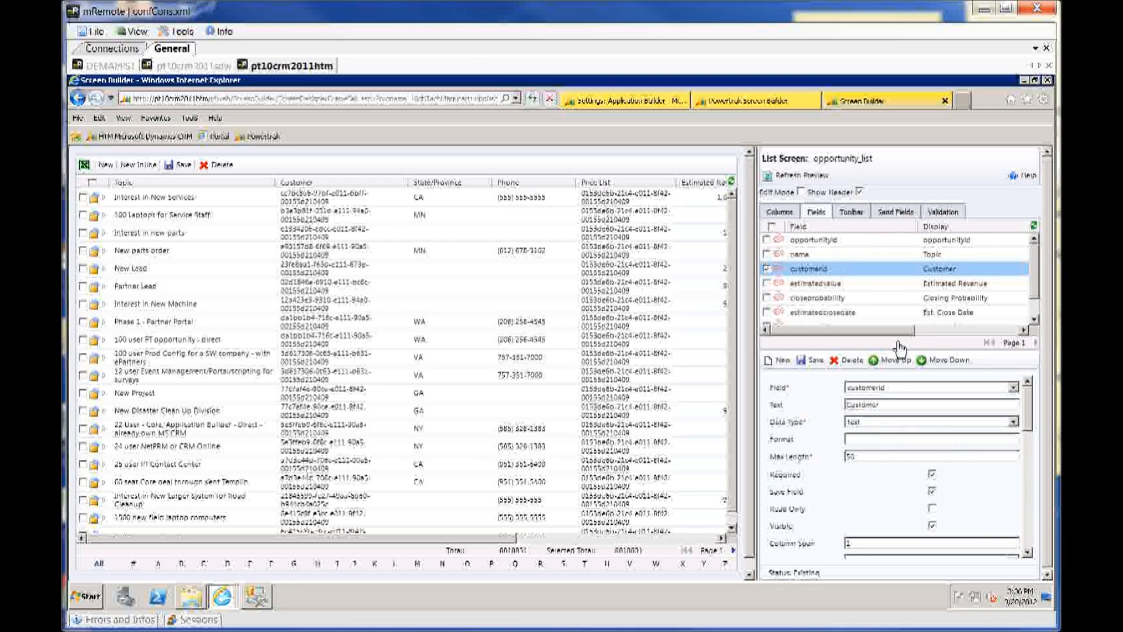
{"action": "left_click", "coordinate": [899, 396]}
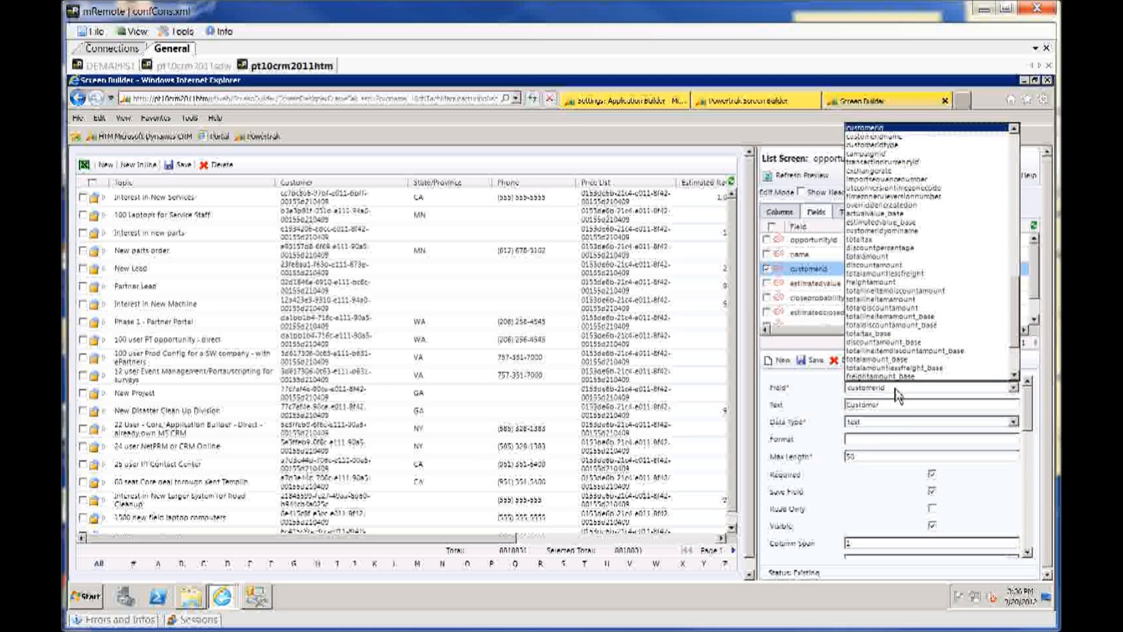
{"action": "left_click", "coordinate": [899, 396]}
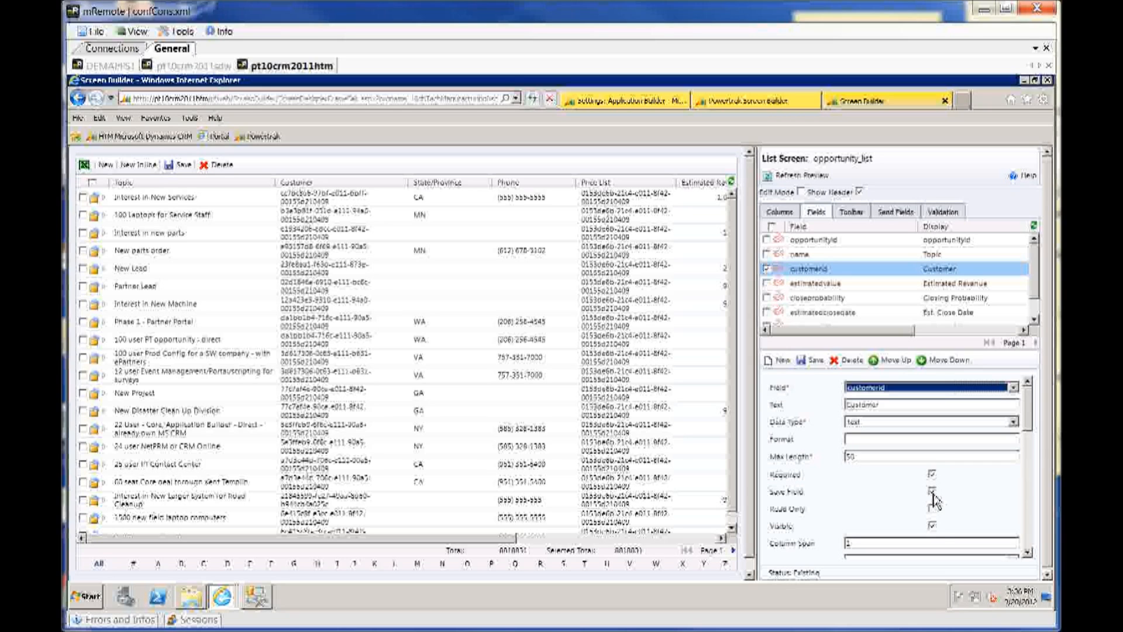
{"action": "left_click_drag", "start_coordinate": [1031, 405], "coordinate": [1033, 446]}
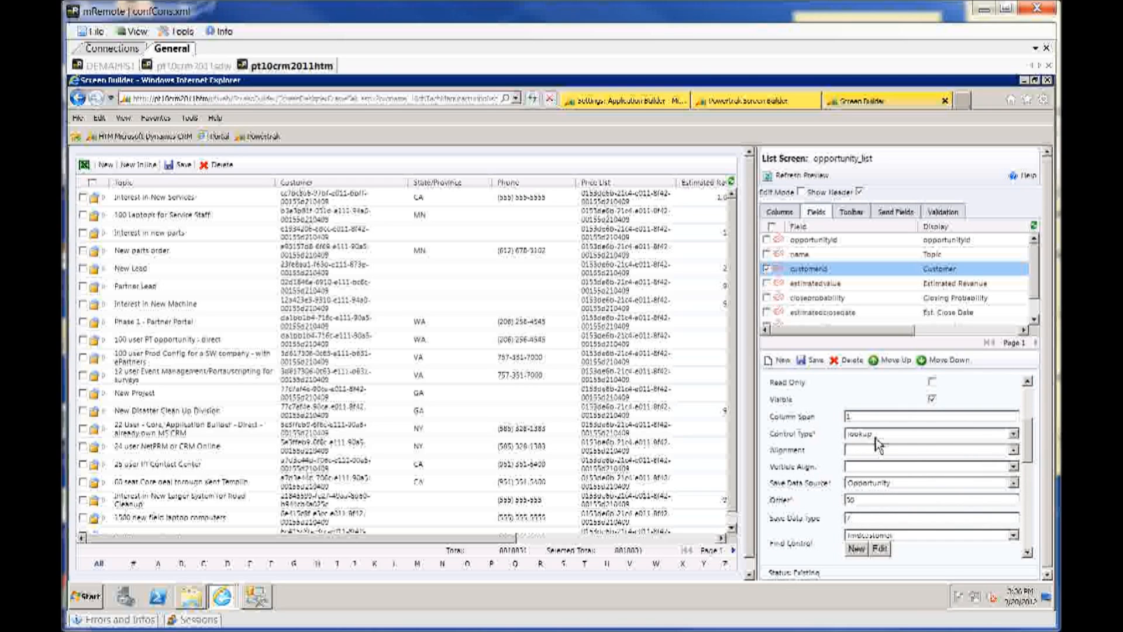
Open the find control assigned to customerid, review its screen and field list, and close it again.
{"action": "left_click", "coordinate": [881, 549]}
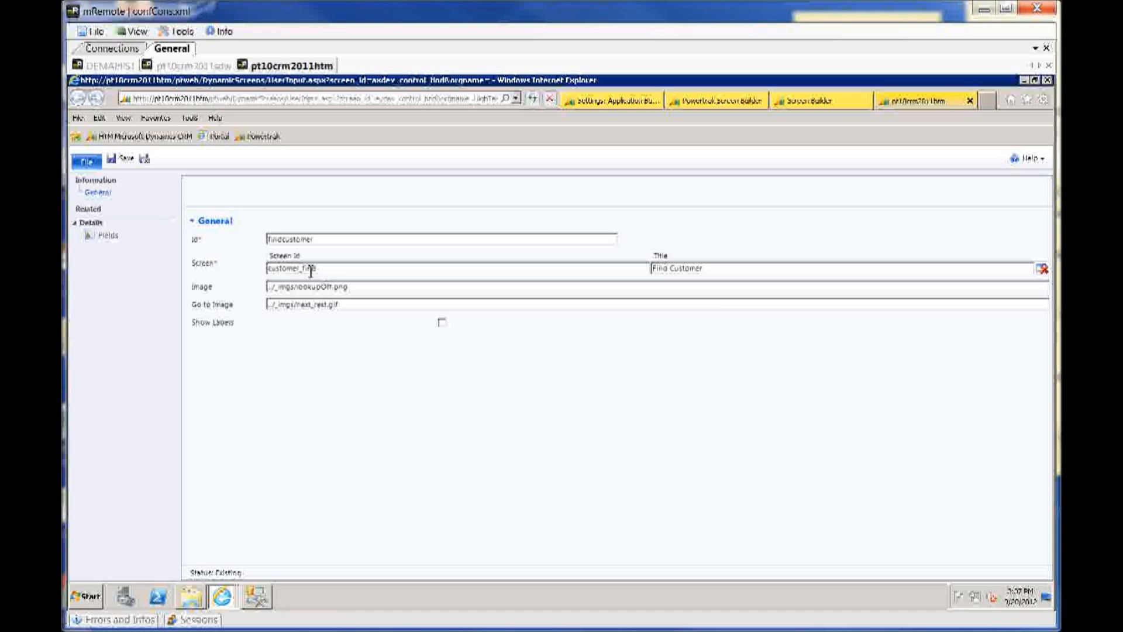
{"action": "left_click", "coordinate": [107, 235]}
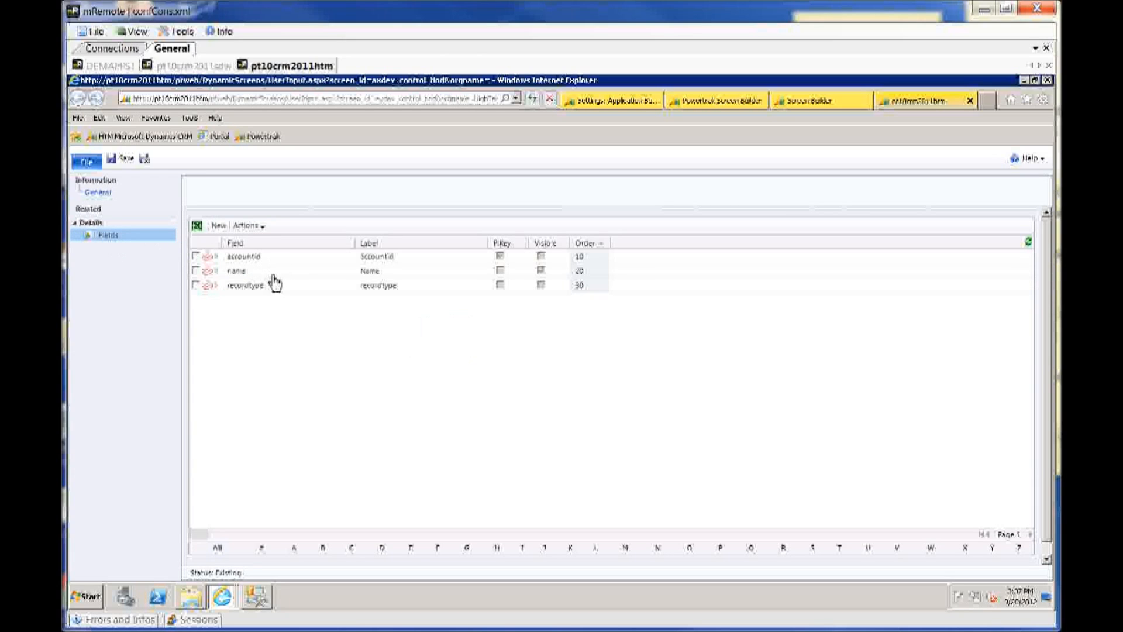
{"action": "left_click", "coordinate": [970, 101]}
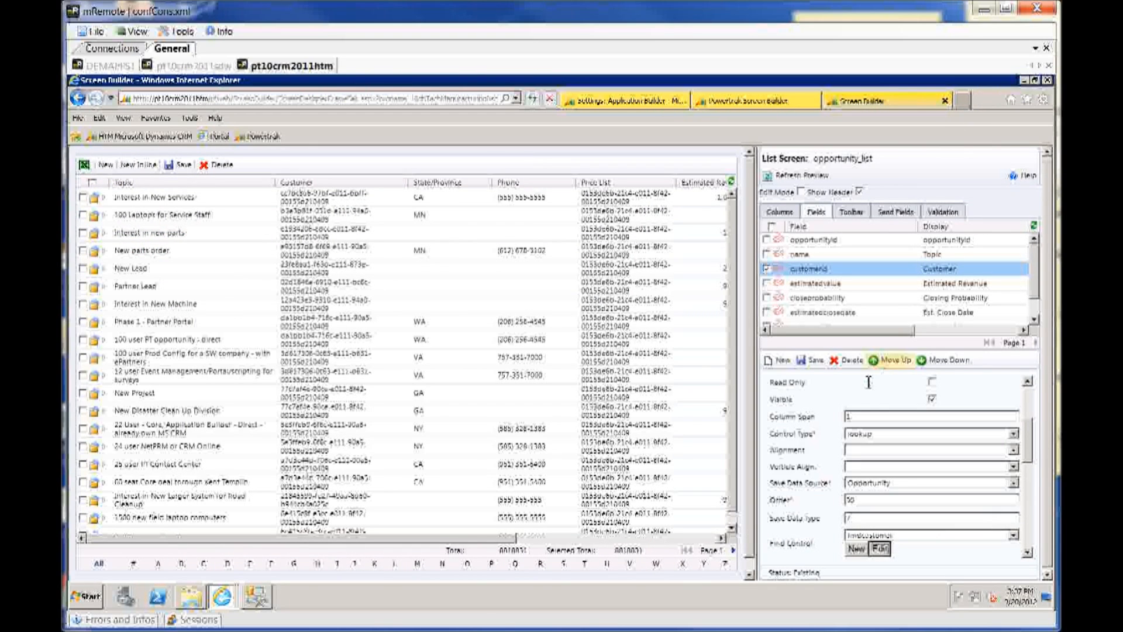
Examine the event properties of customerid, from the target field and event through to its JavaScript.
{"action": "left_click_drag", "start_coordinate": [1031, 429], "coordinate": [1032, 473]}
{"action": "scroll", "coordinate": [1000, 471], "scroll_direction": "down", "scroll_amount": 4}
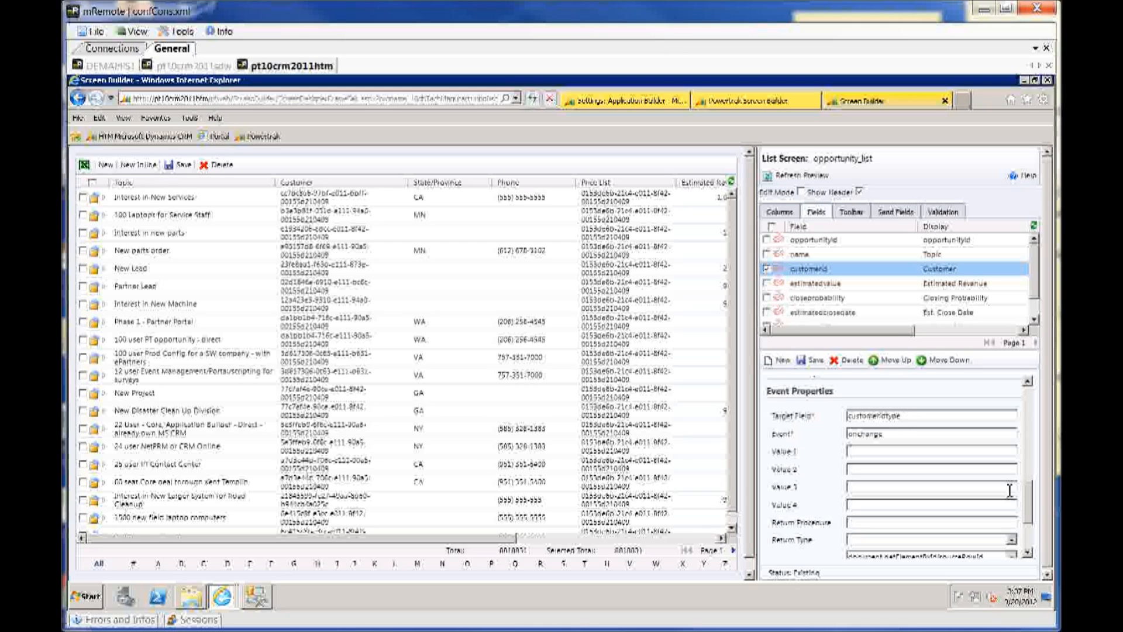
{"action": "left_click_drag", "start_coordinate": [1033, 502], "coordinate": [1035, 523]}
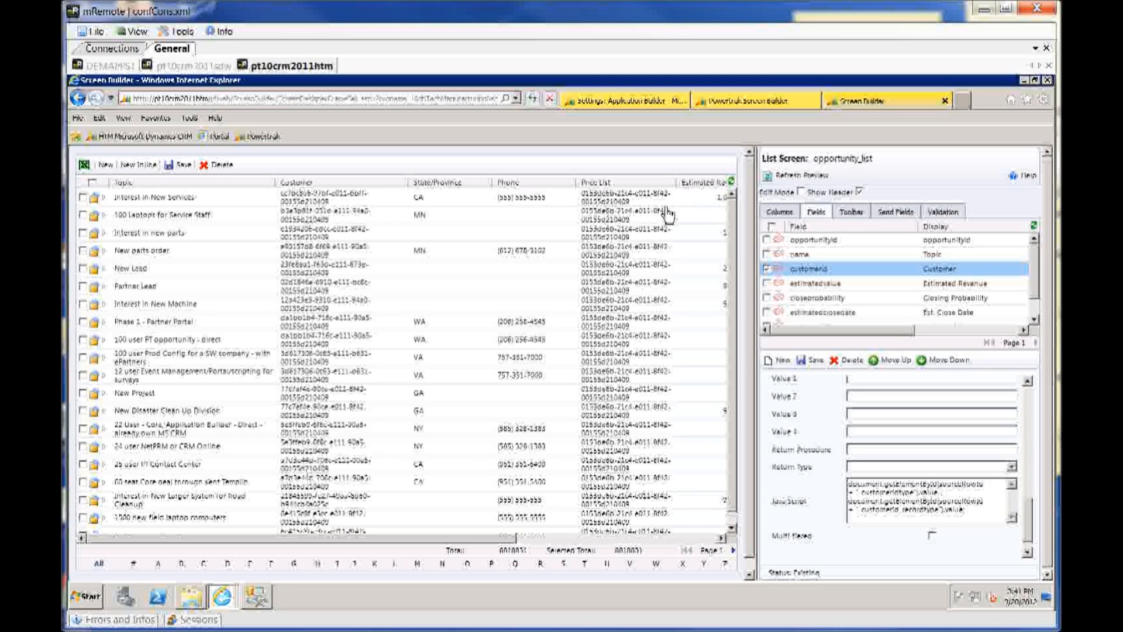
Turn on edit mode for the opportunity_list preview and refresh it.
{"action": "left_click", "coordinate": [801, 193]}
{"action": "left_click", "coordinate": [802, 176]}
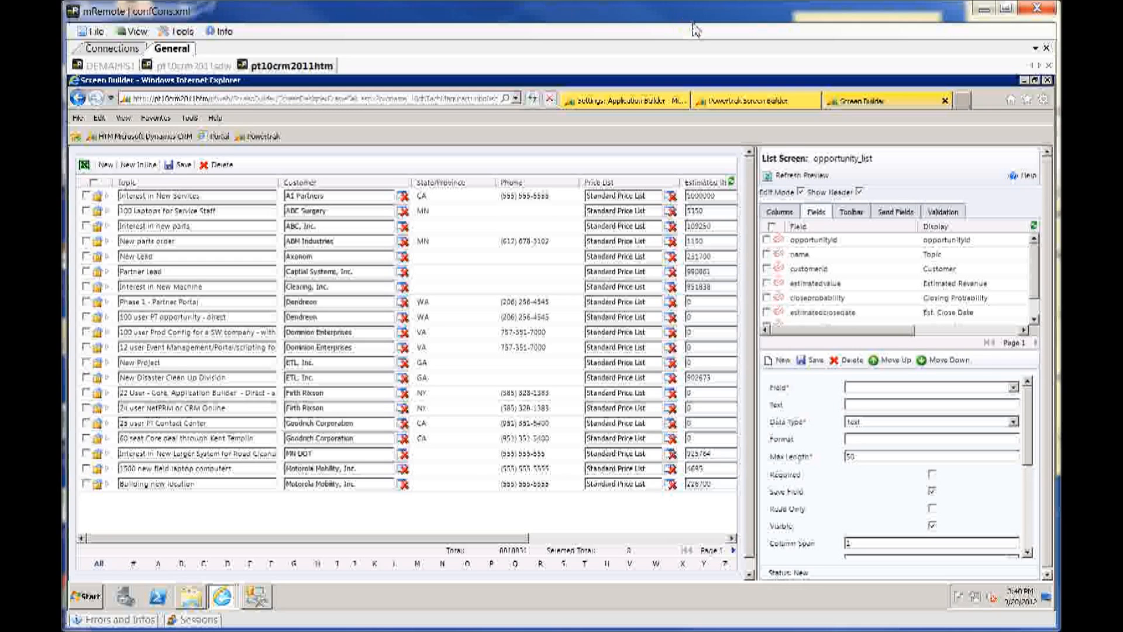
Examine the toolbar item properties of NewInline and Save for opportunity_list, including the function each one calls.
{"action": "left_click", "coordinate": [850, 214]}
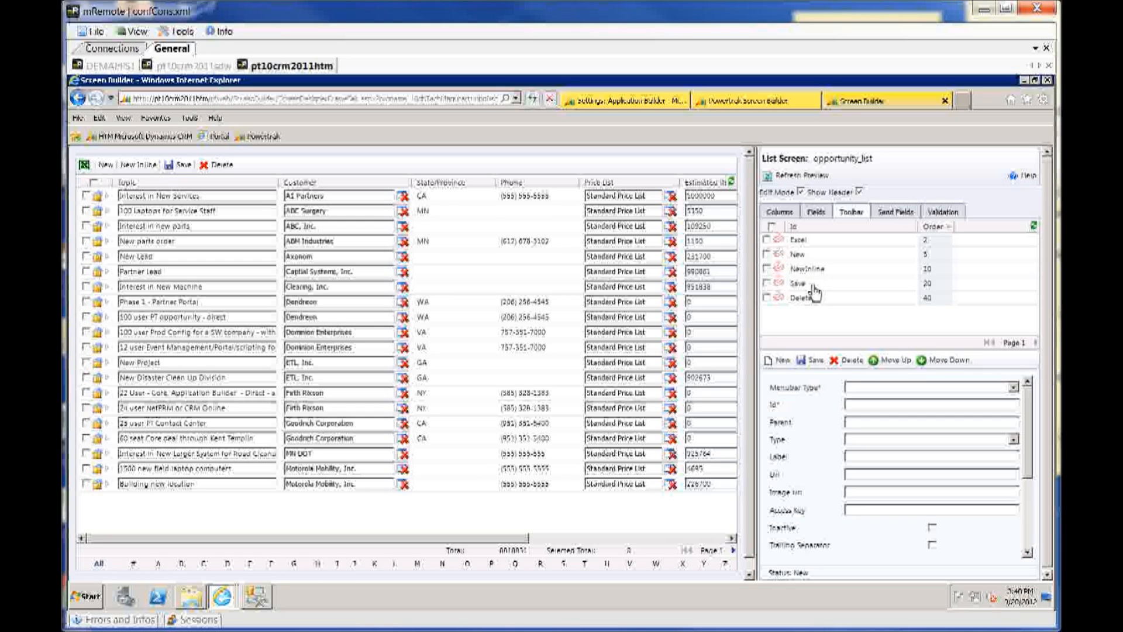
{"action": "left_click", "coordinate": [833, 272]}
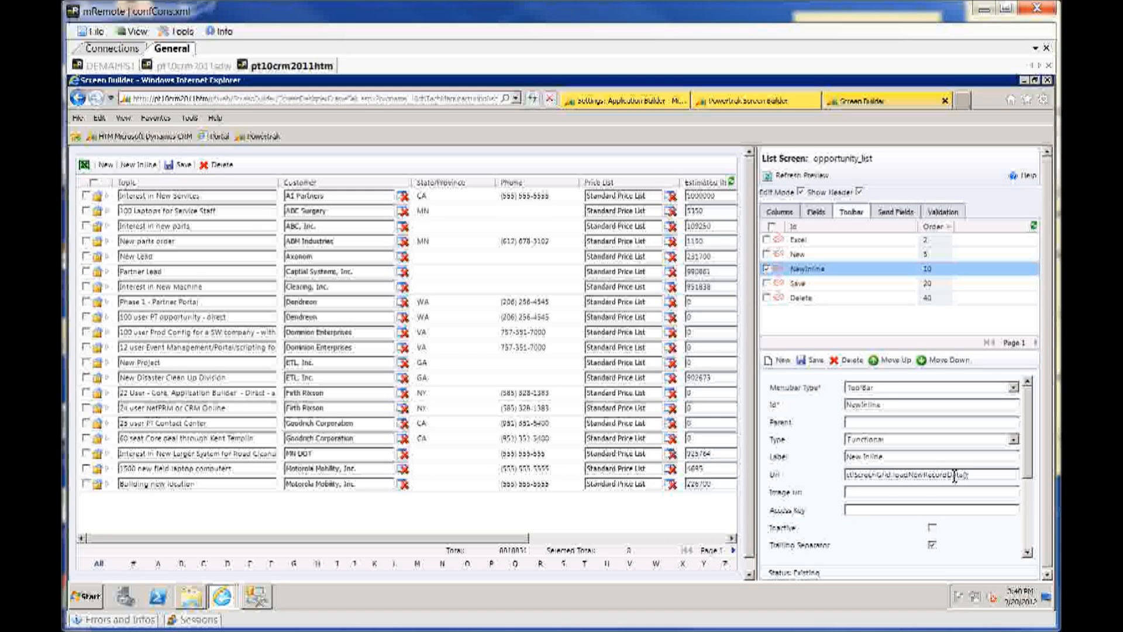
{"action": "left_click", "coordinate": [818, 286]}
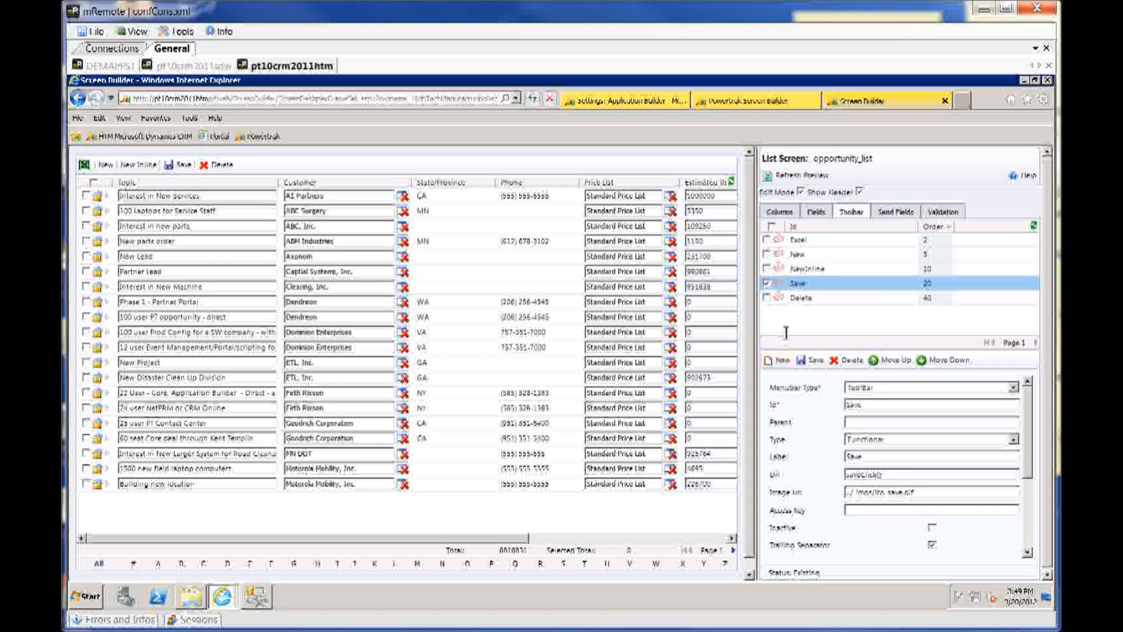
Add an inline opportunity with topic Opp 1, customer 3Cinteractive and the Standard Price List, and save it.
{"action": "left_click", "coordinate": [128, 167]}
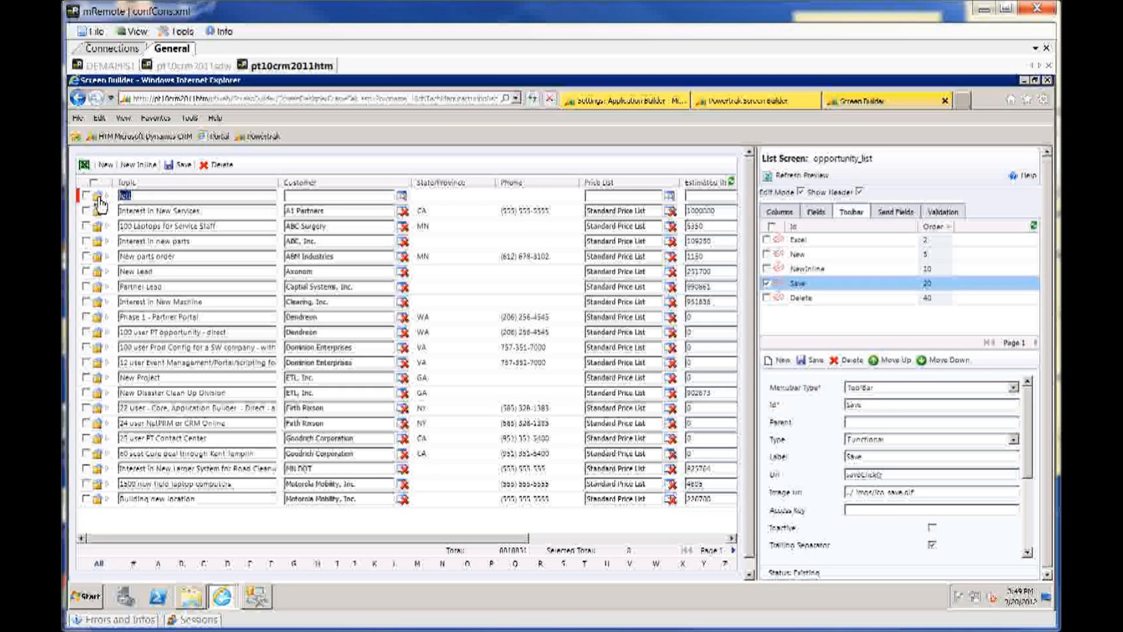
{"action": "type", "text": "Opp 1"}
{"action": "left_click", "coordinate": [402, 199]}
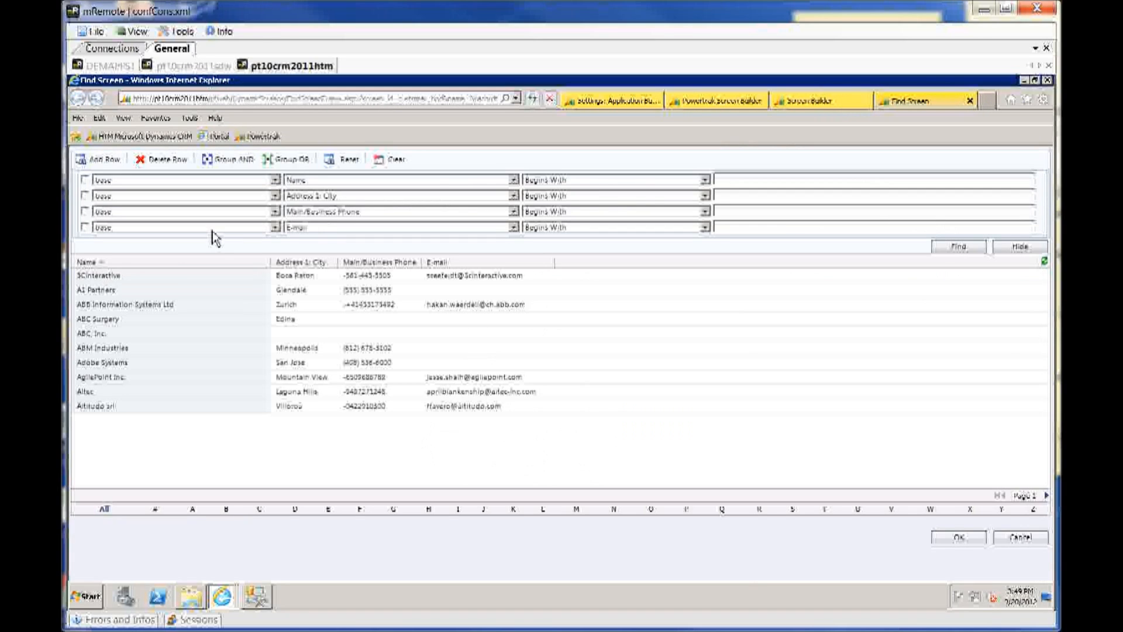
{"action": "left_click", "coordinate": [170, 278]}
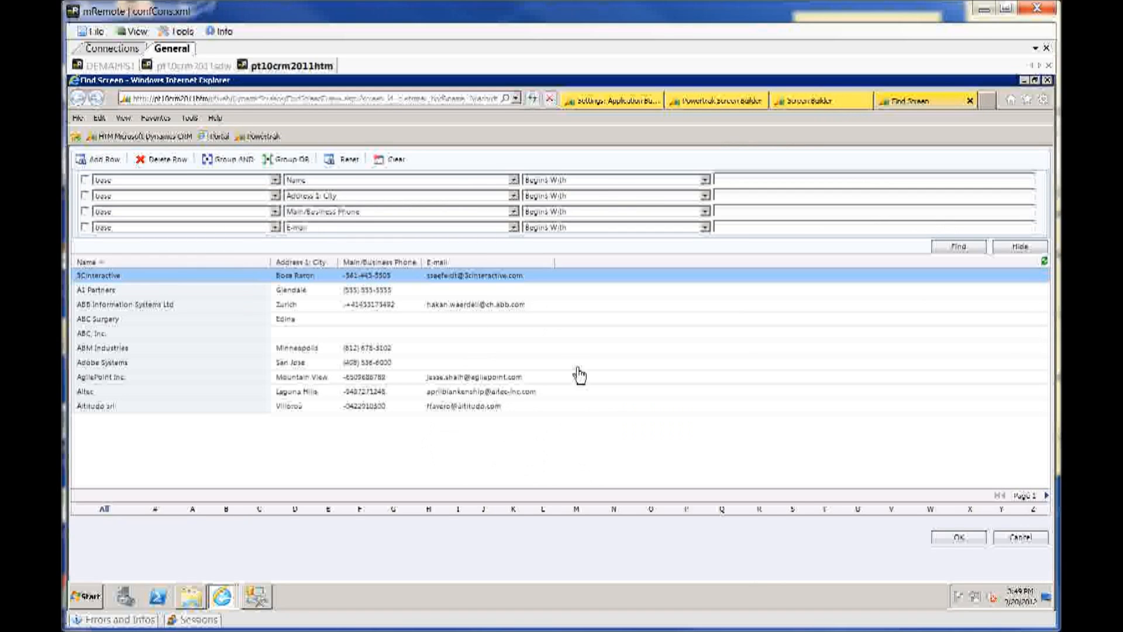
{"action": "left_click", "coordinate": [958, 537]}
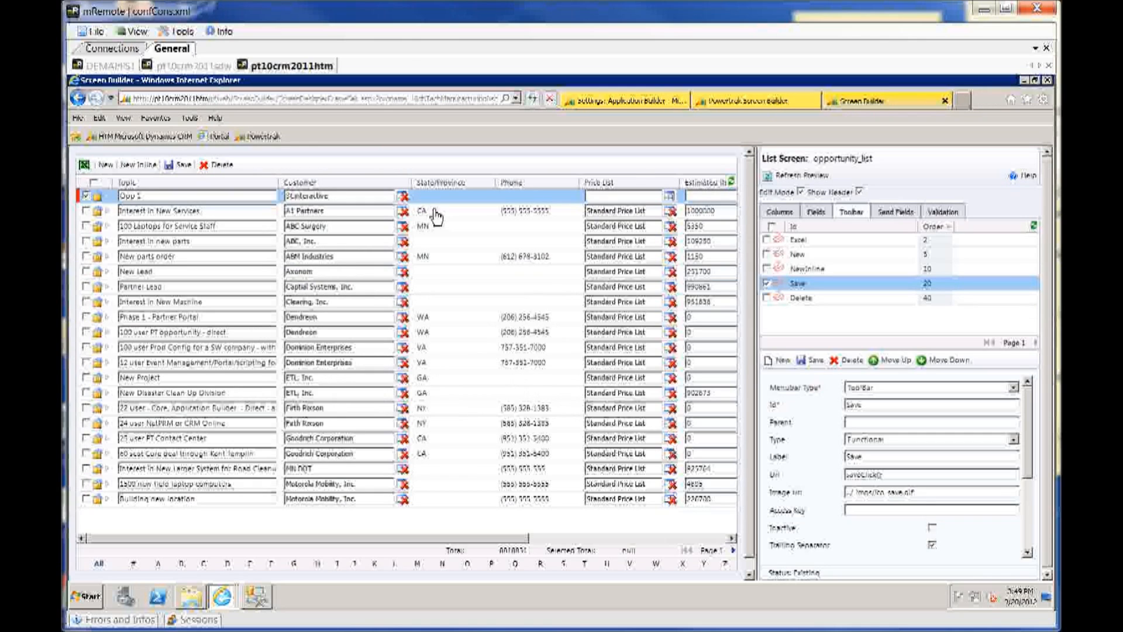
{"action": "left_click", "coordinate": [669, 197]}
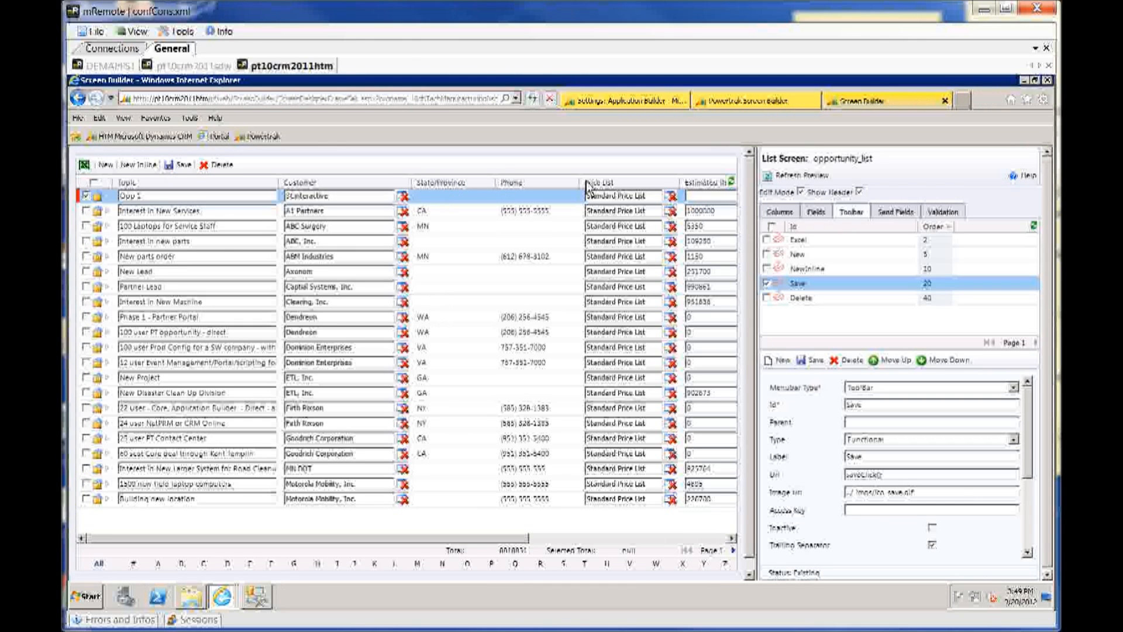
{"action": "left_click", "coordinate": [184, 165]}
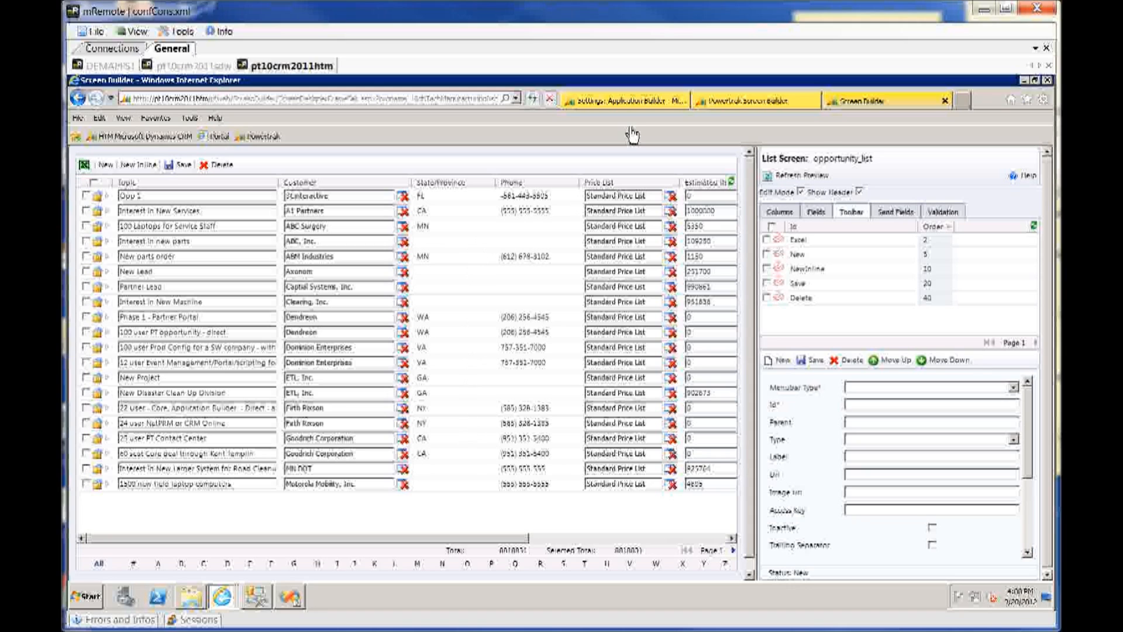
Examine the Screen HTML script of opportunity_list, switching to javascript.htm in Visual Studio to read the totals functions.
{"action": "left_click", "coordinate": [751, 100]}
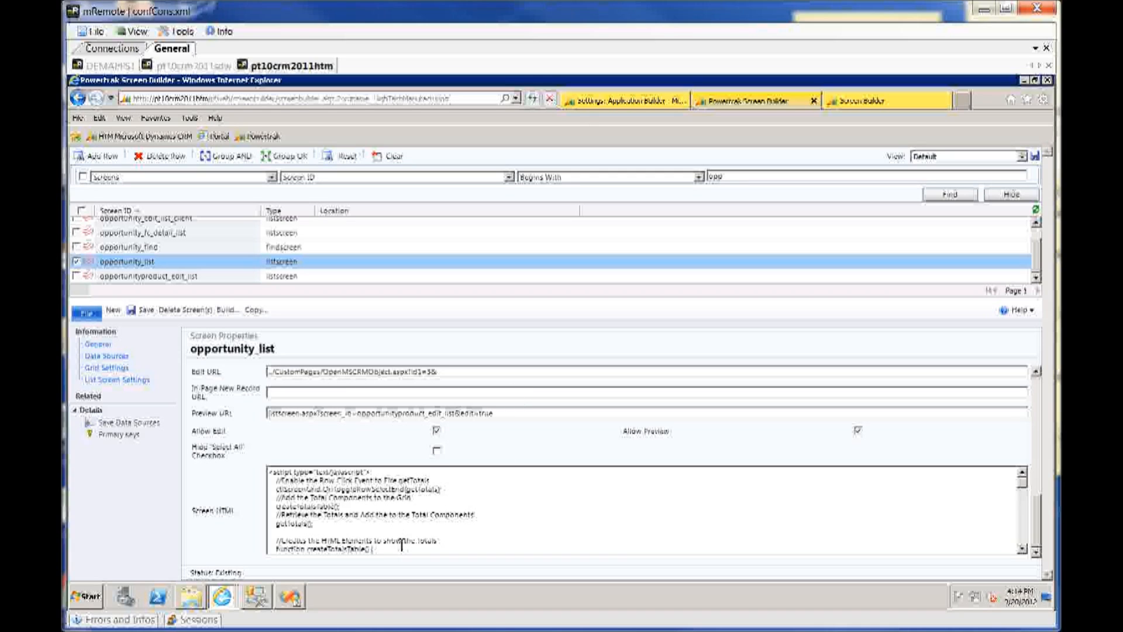
{"action": "left_click", "coordinate": [290, 596]}
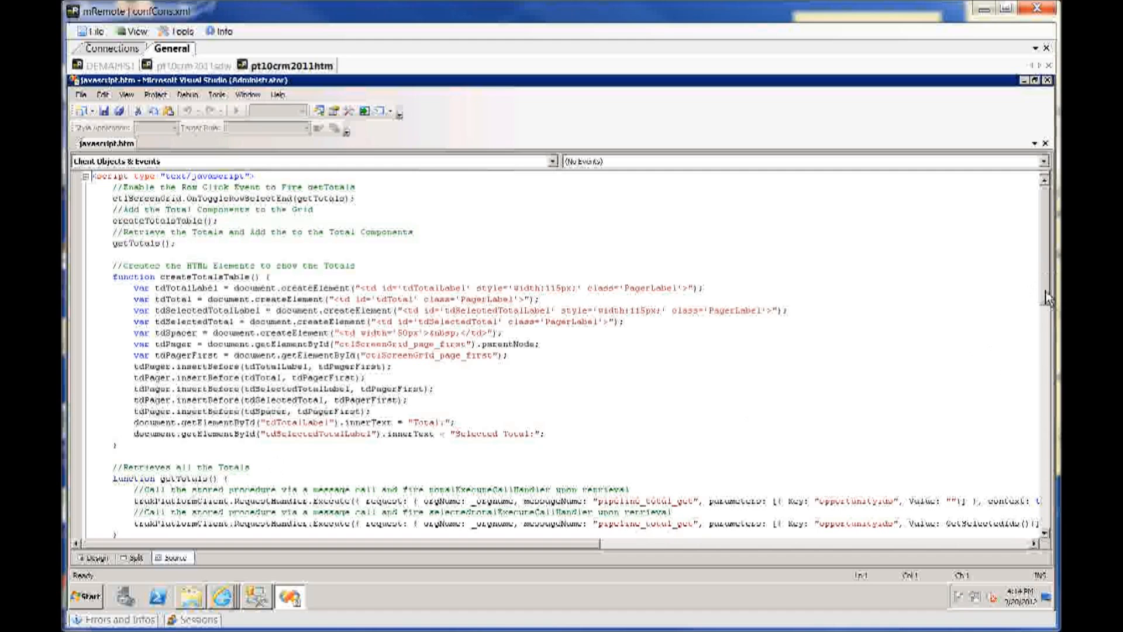
{"action": "scroll", "coordinate": [1047, 270], "scroll_direction": "down", "scroll_amount": 6}
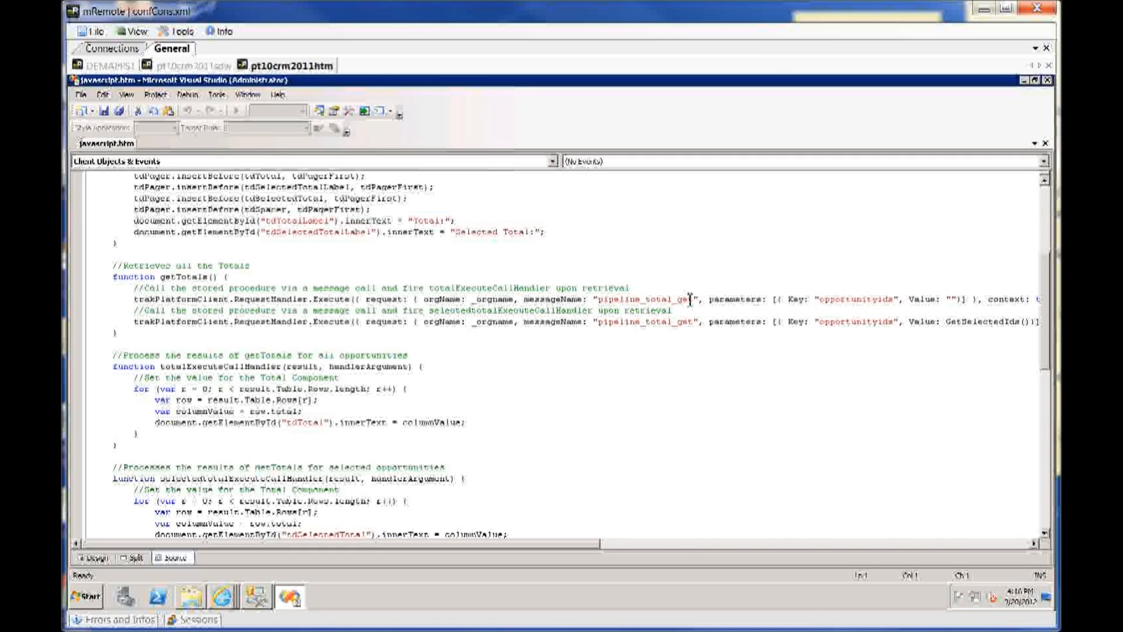
Switch to SQL Server Management Studio and examine the opportunity revenue total stored procedure and the script registering it as pipeline_total_get.
{"action": "left_click", "coordinate": [264, 599]}
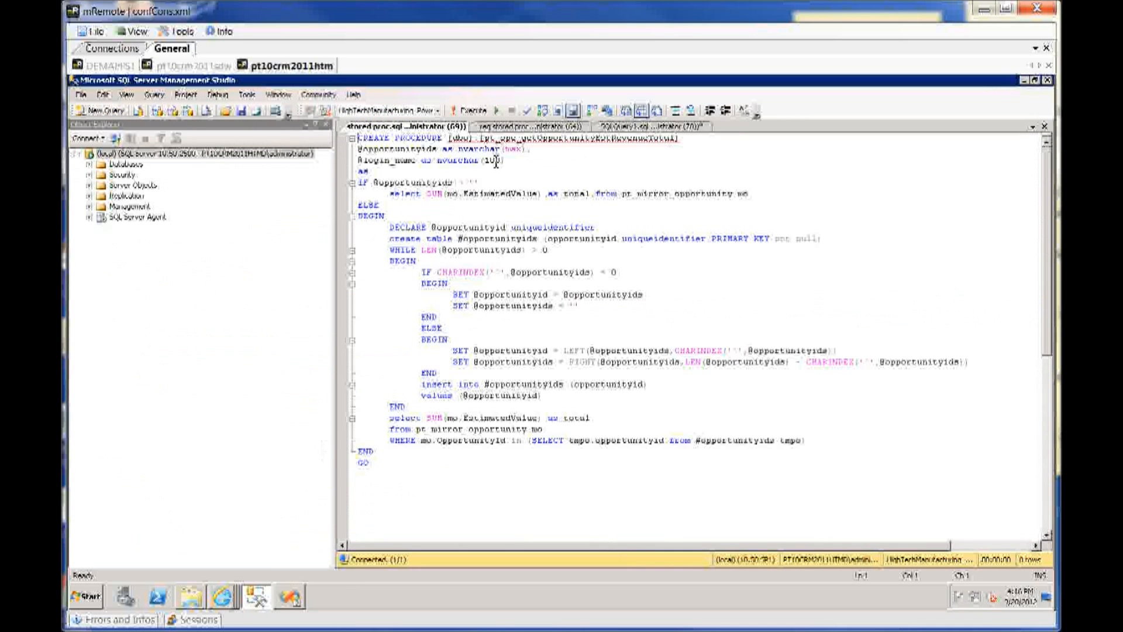
{"action": "left_click", "coordinate": [532, 128]}
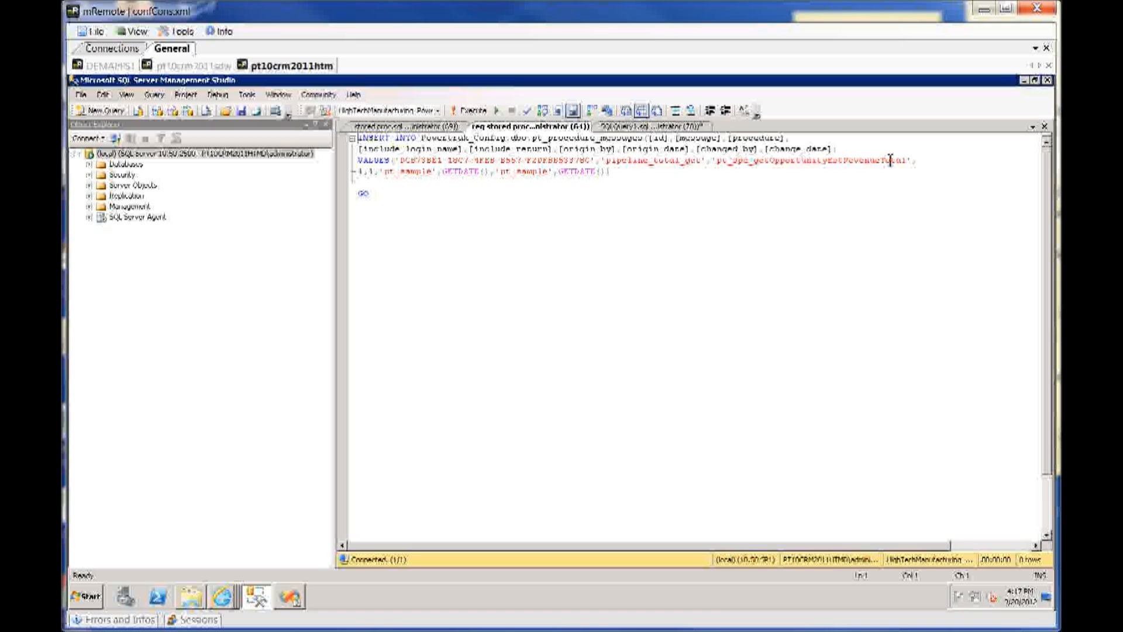
{"action": "left_click", "coordinate": [418, 129]}
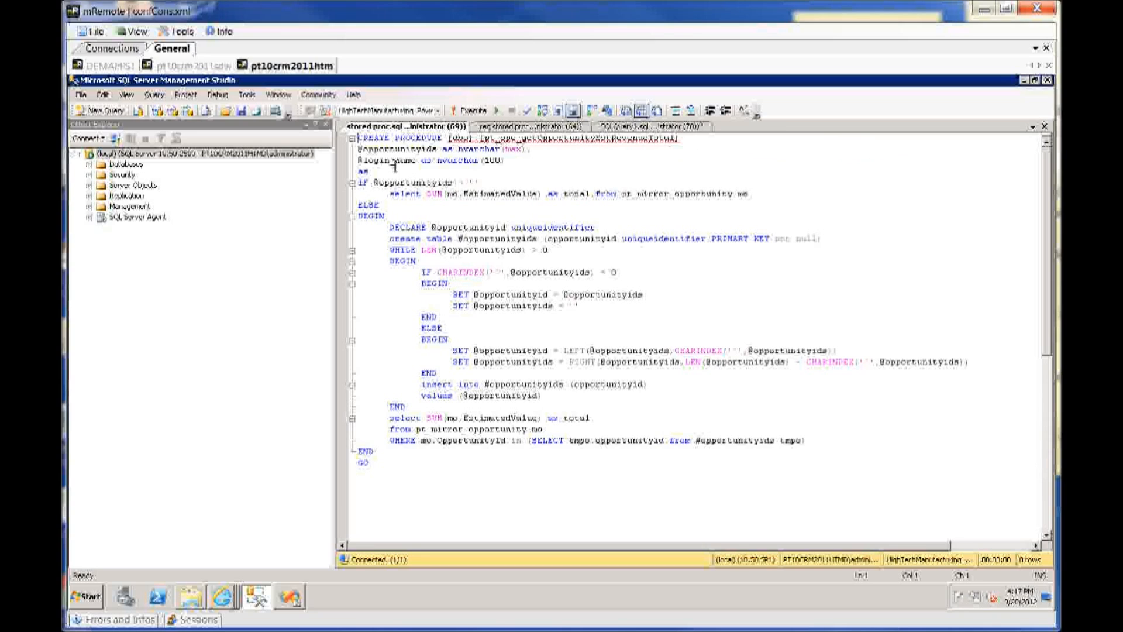
{"action": "mouse_move", "coordinate": [415, 187]}
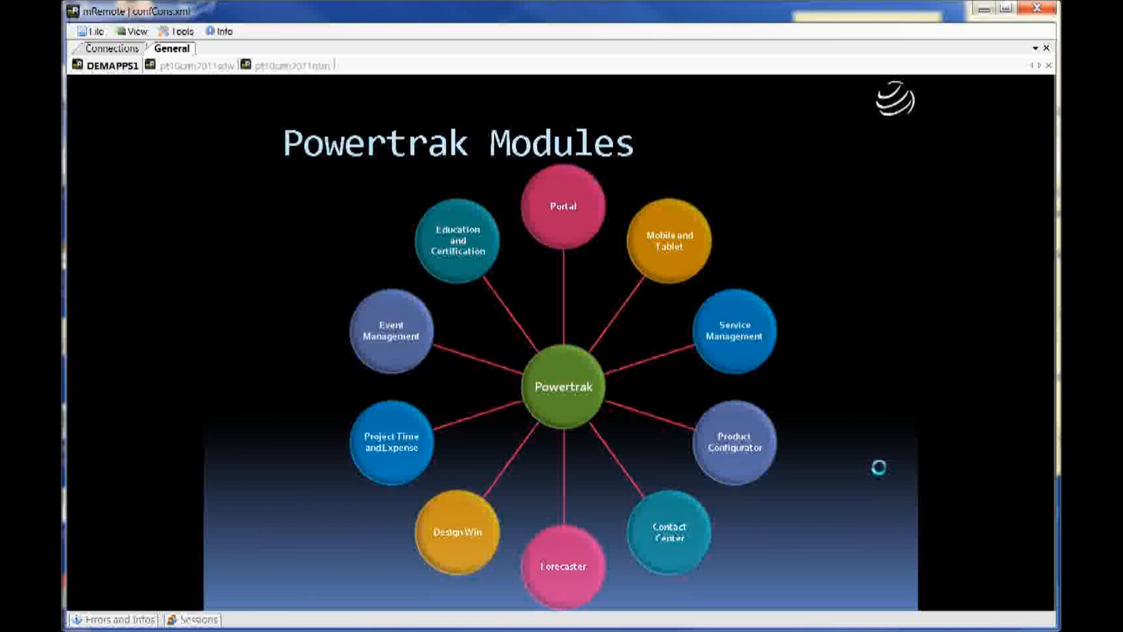
{"action": "left_click", "coordinate": [879, 467]}
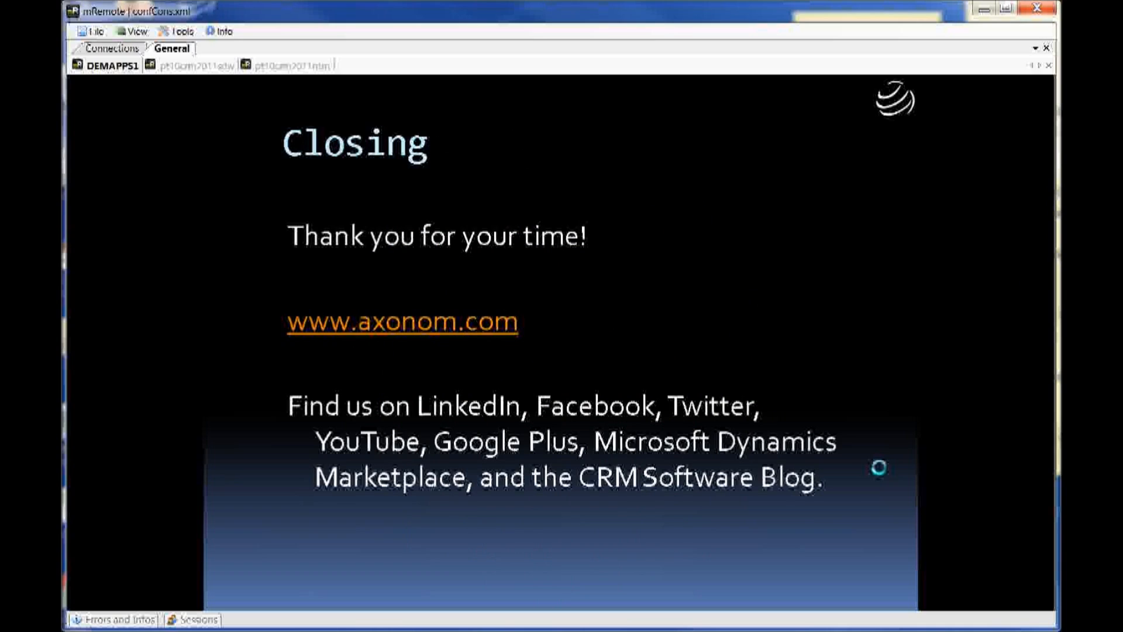